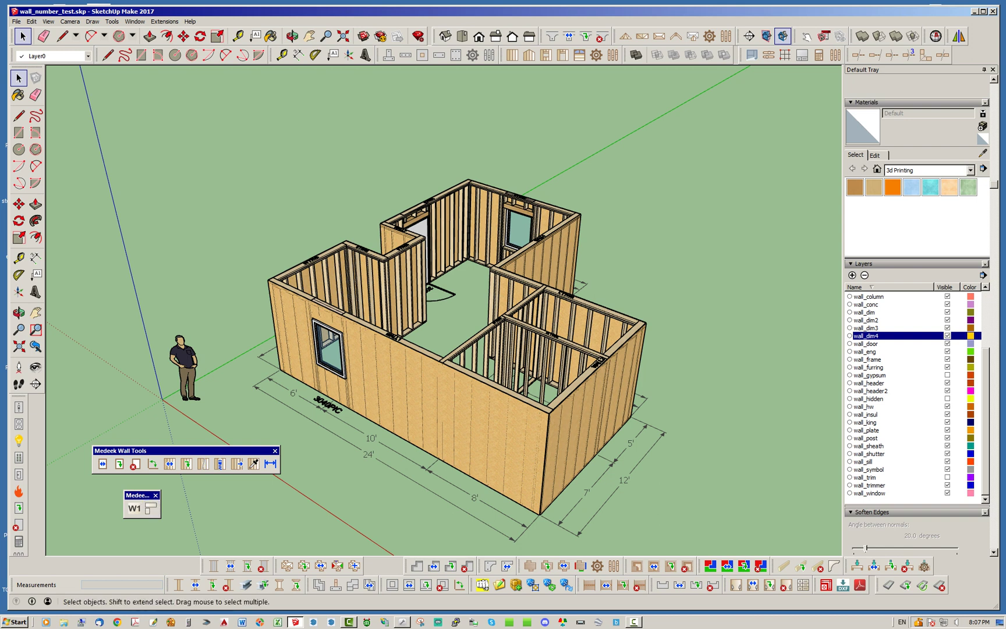
# Dock the floating Medeek Wall Tools toolbar and the small wall numbering toolbar in the toolbar row below the model.
pyautogui.moveTo(134, 450); pyautogui.dragTo(116, 420)
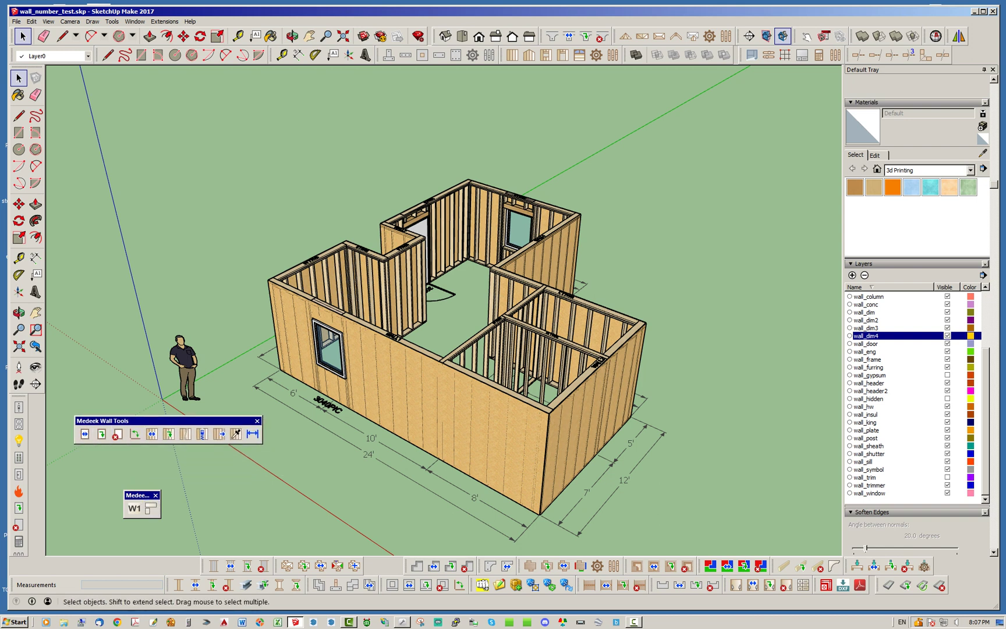
pyautogui.moveTo(116, 420); pyautogui.dragTo(116, 424)
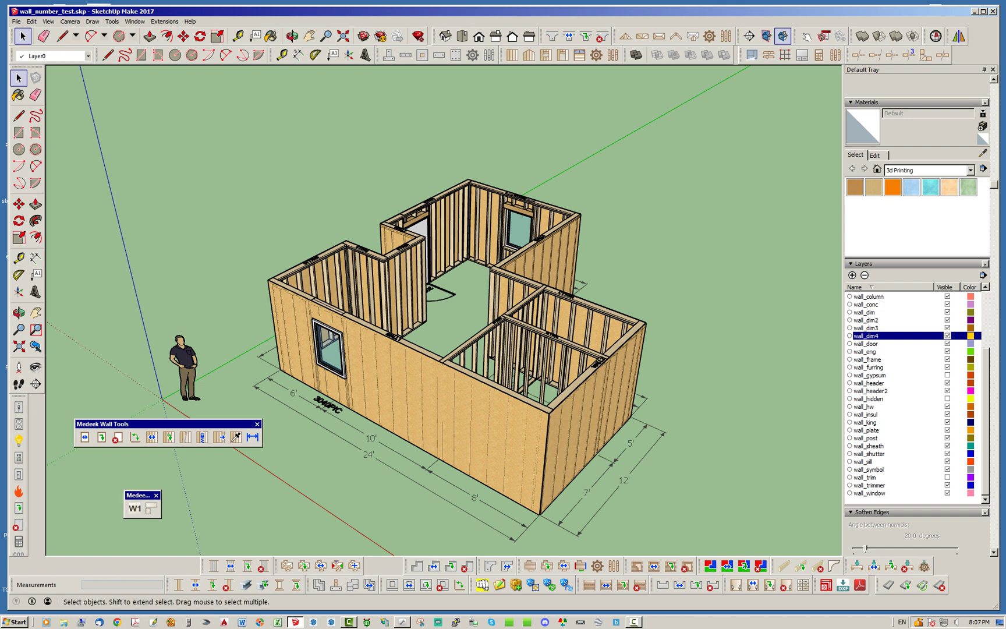
pyautogui.moveTo(136, 495); pyautogui.dragTo(162, 477)
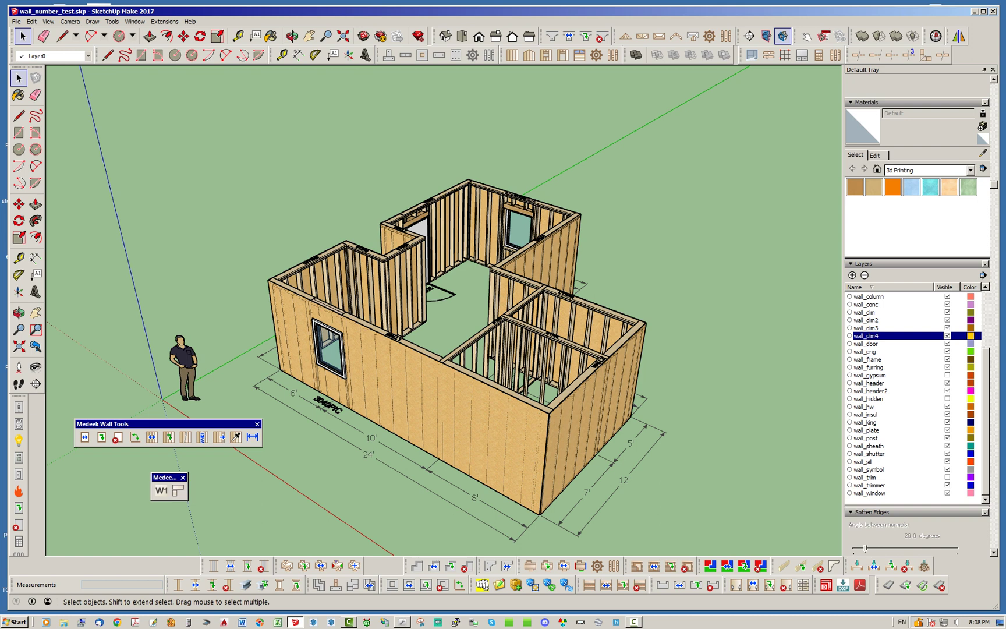
pyautogui.moveTo(162, 477); pyautogui.dragTo(161, 472)
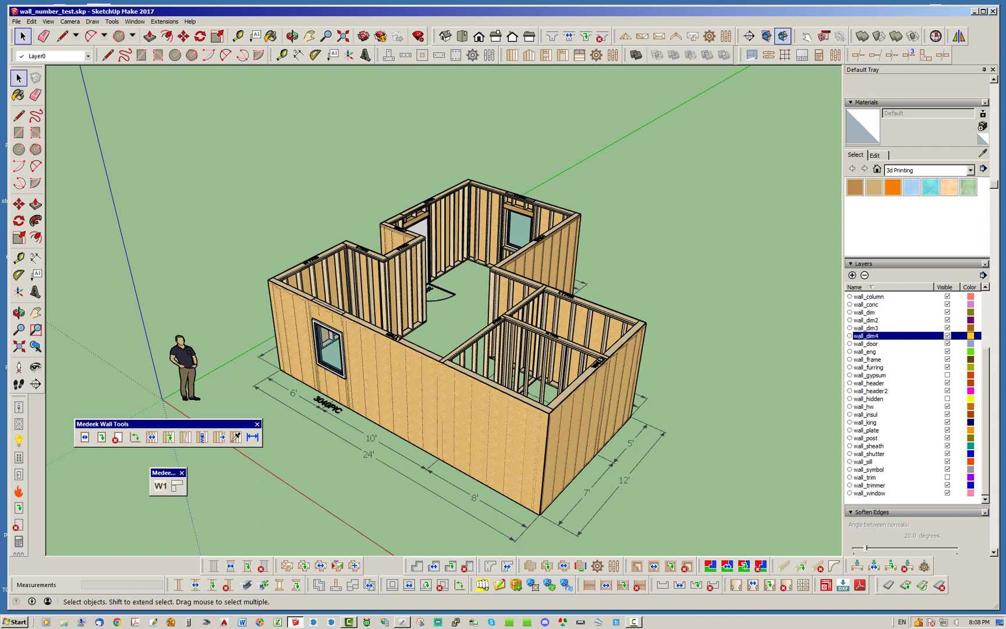
pyautogui.moveTo(163, 472); pyautogui.dragTo(188, 460)
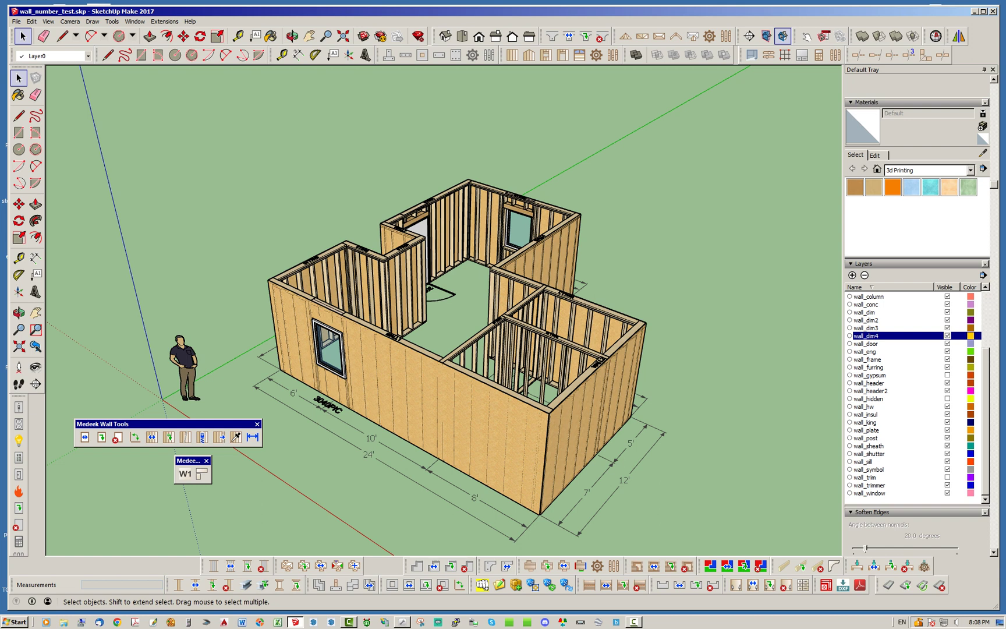
pyautogui.moveTo(188, 460); pyautogui.dragTo(266, 469)
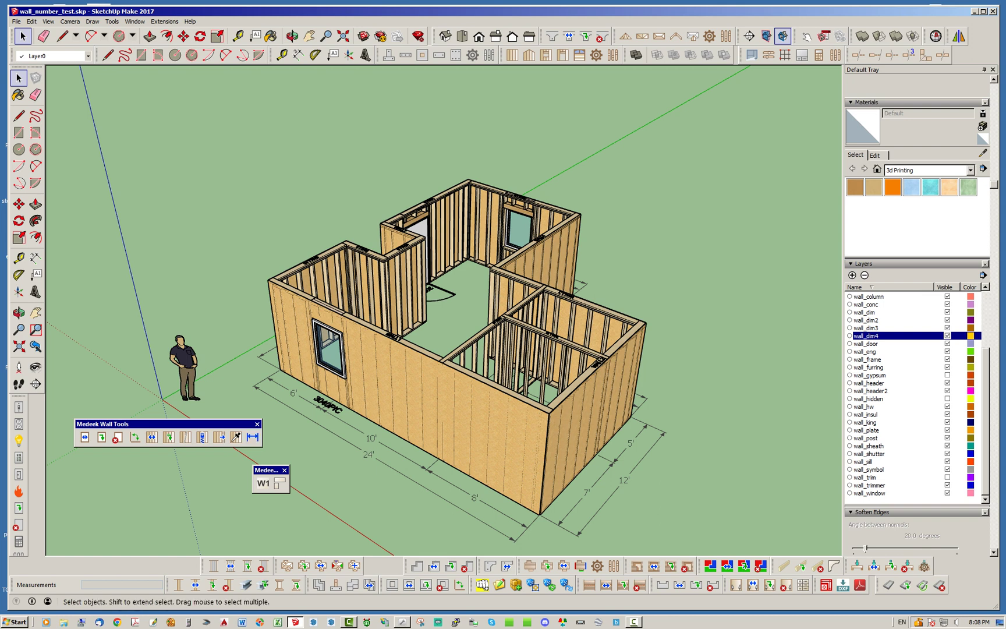
pyautogui.moveTo(105, 424); pyautogui.dragTo(49, 568)
pyautogui.moveTo(267, 470); pyautogui.dragTo(427, 521)
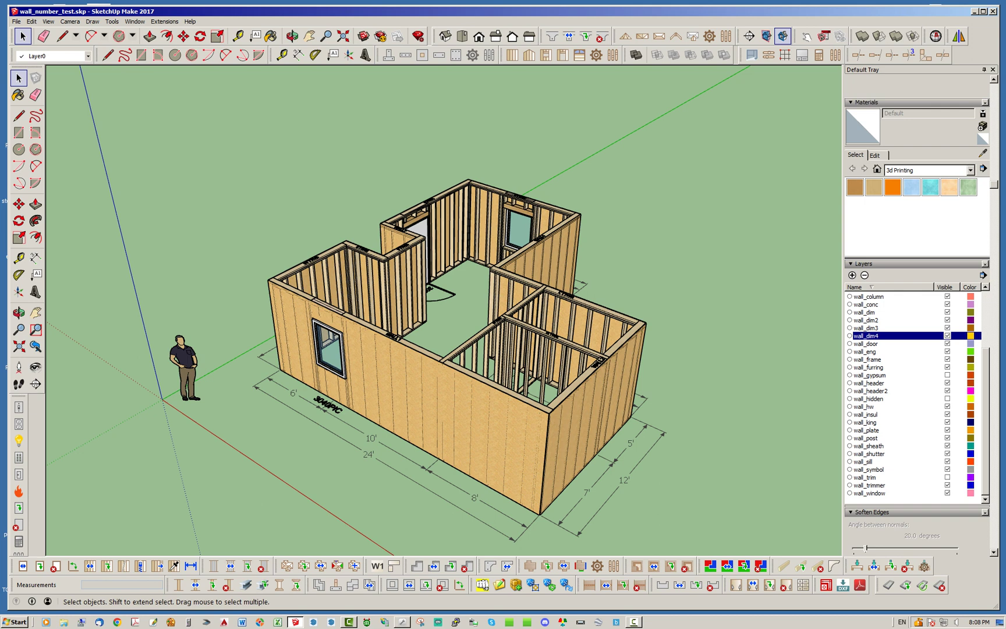
# Start the wall number editing tool and set the wall prefix to X in its options.
pyautogui.click(377, 565)
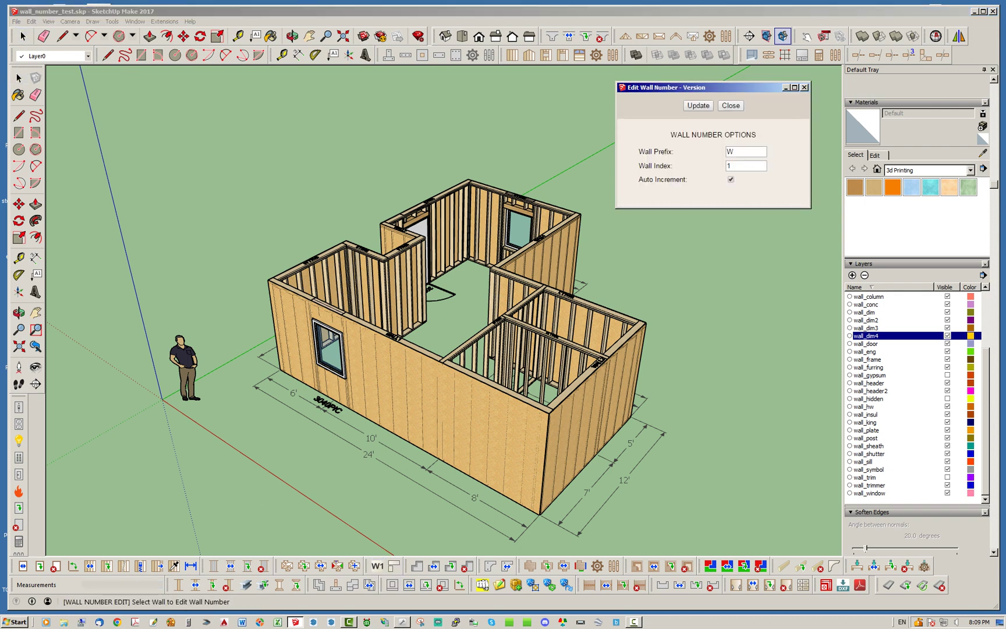
pyautogui.moveTo(727, 87); pyautogui.dragTo(720, 118)
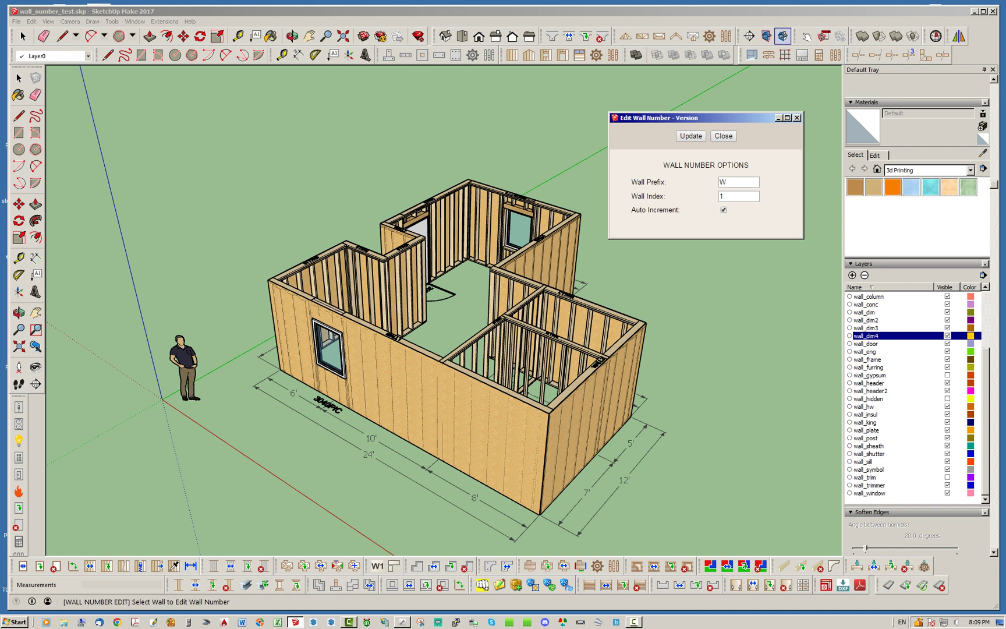
pyautogui.moveTo(706, 118); pyautogui.dragTo(703, 112)
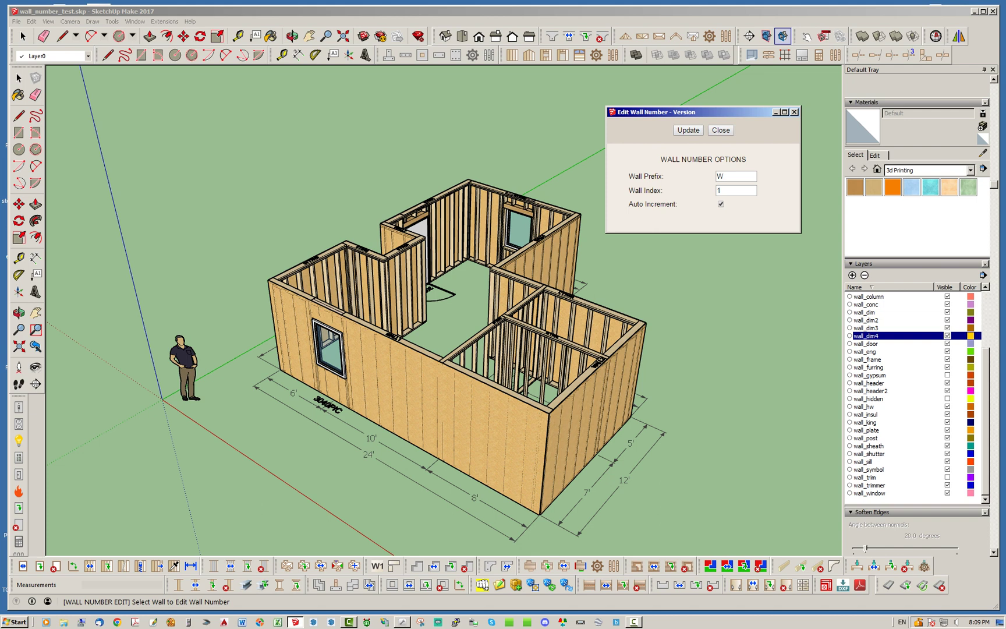
pyautogui.doubleClick(721, 176)
pyautogui.write('X')
pyautogui.press('Return')
pyautogui.click(688, 131)
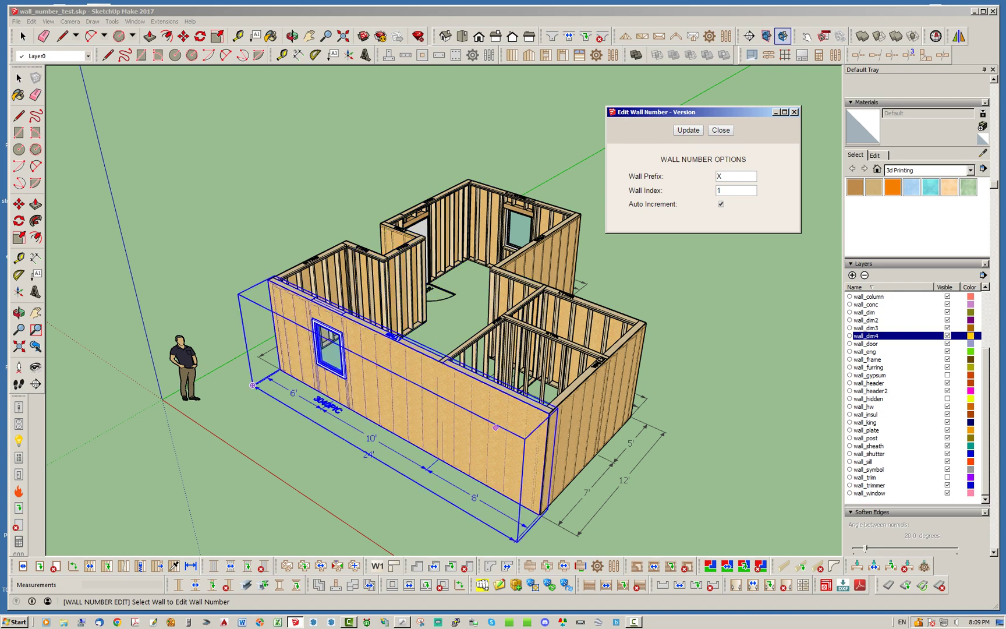
# Renumber the long front window wall as X1, the adjoining end wall WALL2 as X2 and the back wall WALL3 as X3.
pyautogui.moveTo(344, 382); pyautogui.dragTo(539, 381, button='middle')
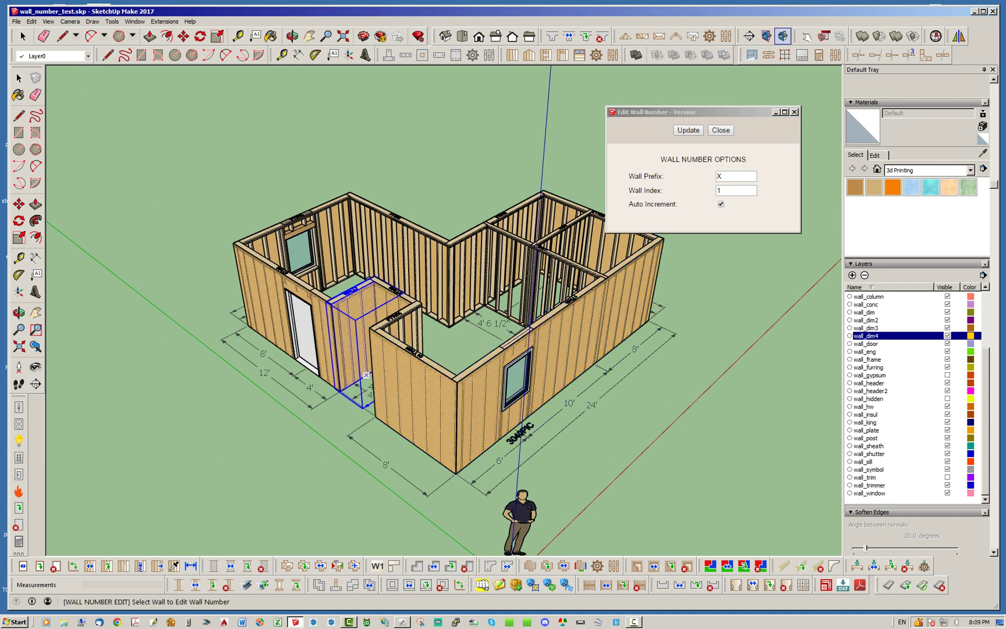
pyautogui.scroll(2, 405, 358)
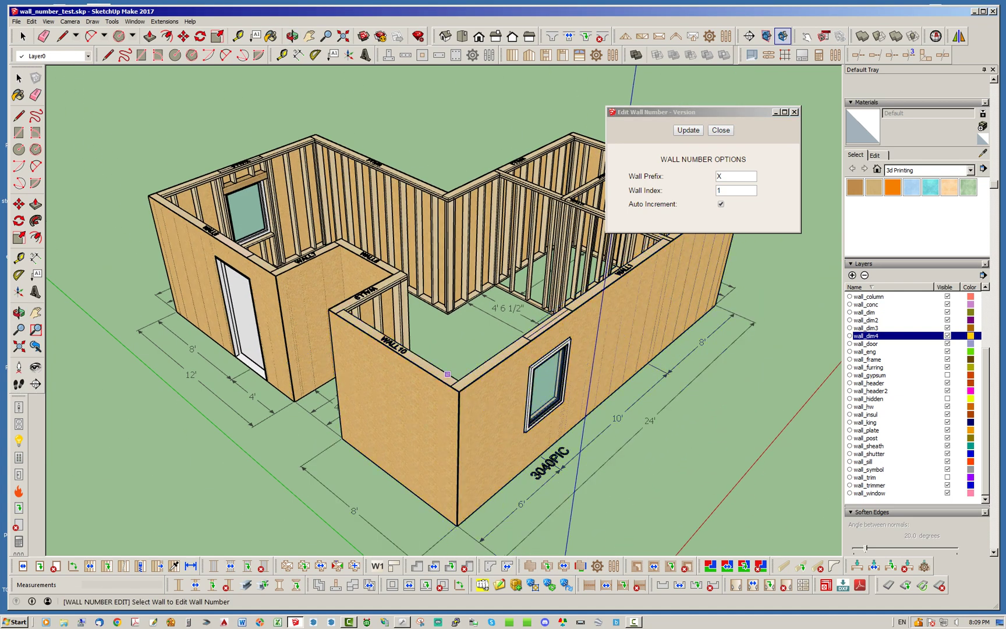
pyautogui.moveTo(582, 343); pyautogui.dragTo(408, 393, button='middle')
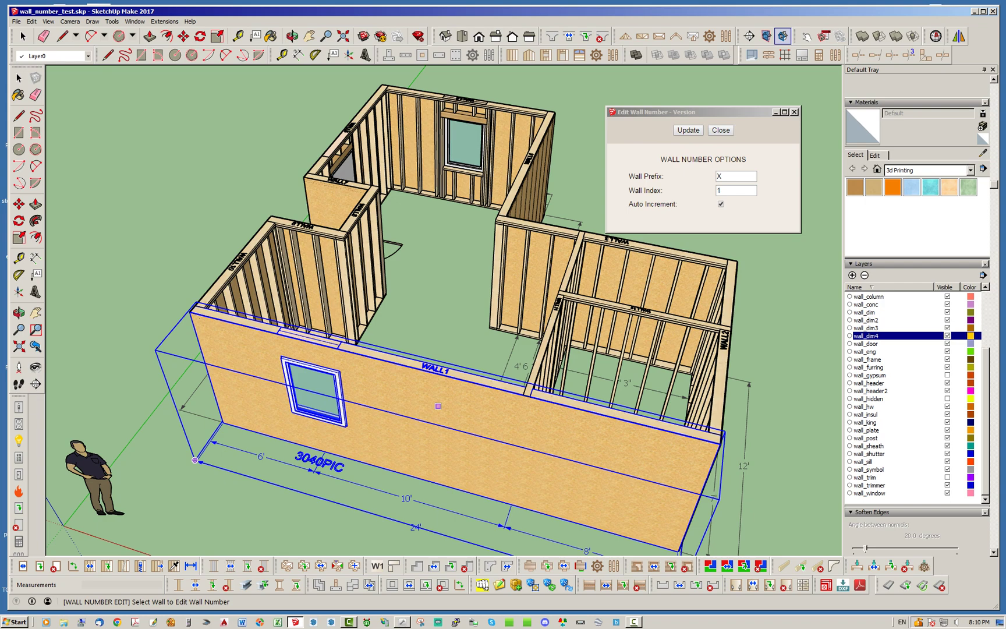
pyautogui.moveTo(413, 416); pyautogui.dragTo(422, 392, button='middle')
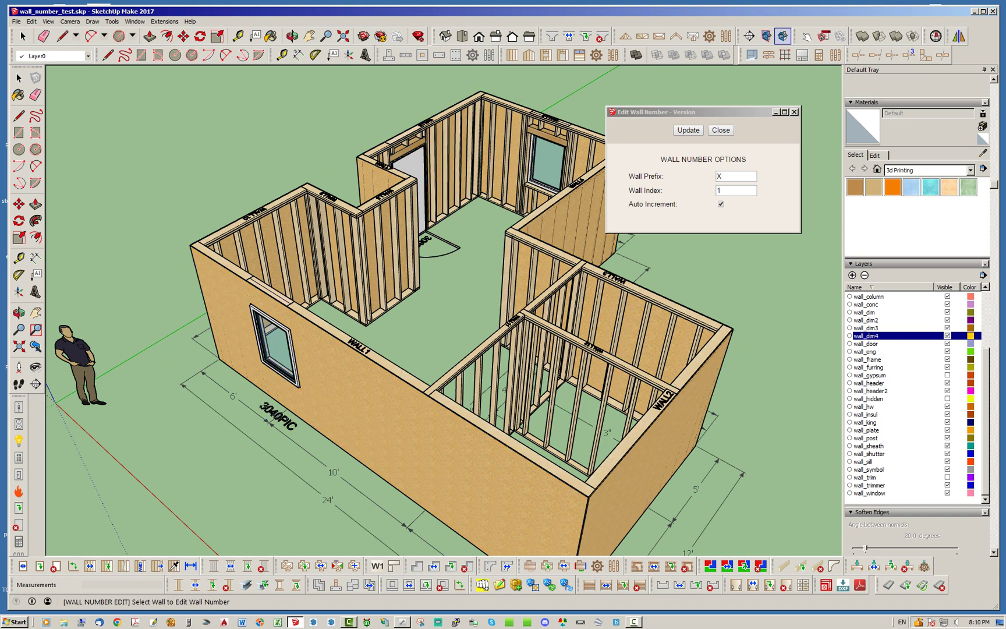
pyautogui.click(365, 355)
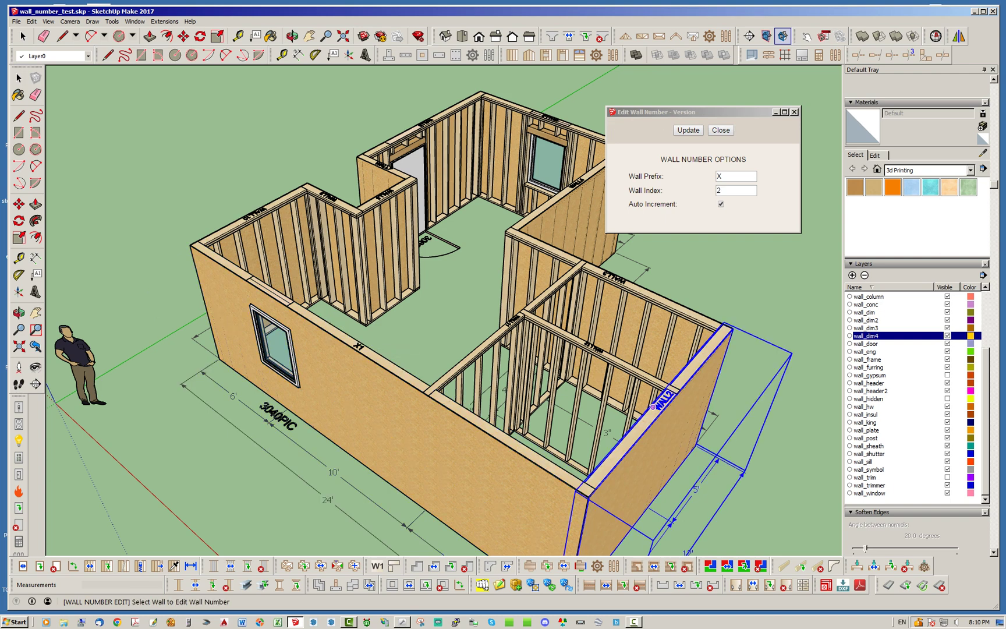
pyautogui.click(652, 407)
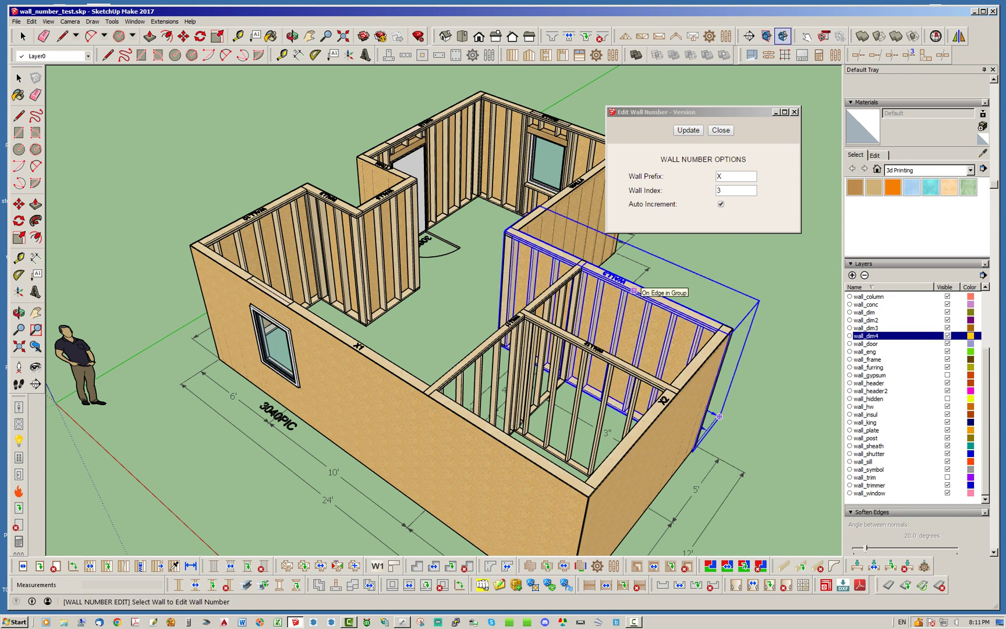
pyautogui.click(633, 290)
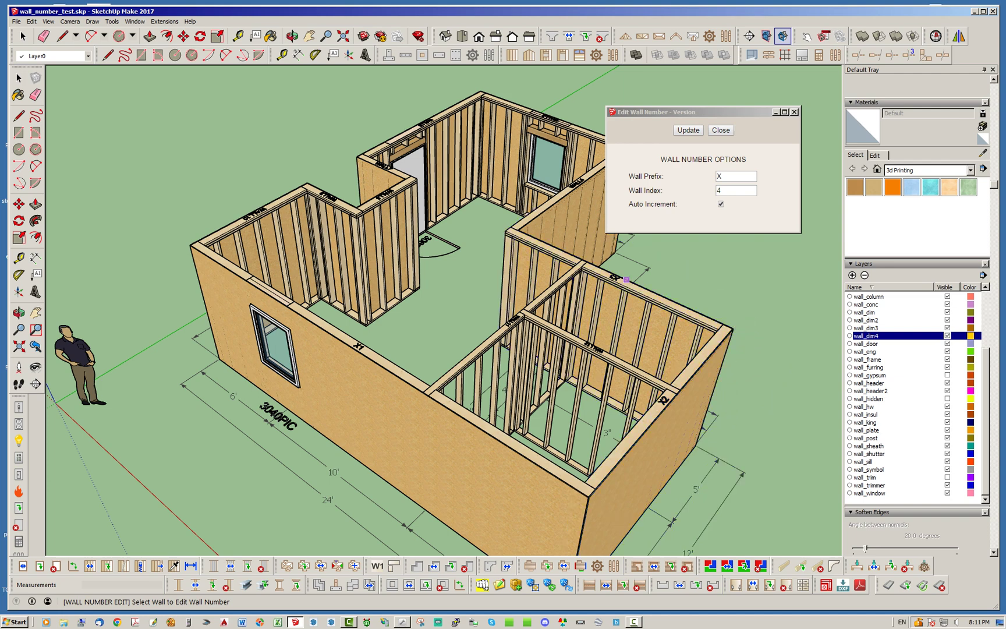
# Renumber WALL10, WALL9 and WALL8 as X4, X5 and X6, the long side wall opposite the door as X7 and the door wall as X8.
pyautogui.click(294, 274)
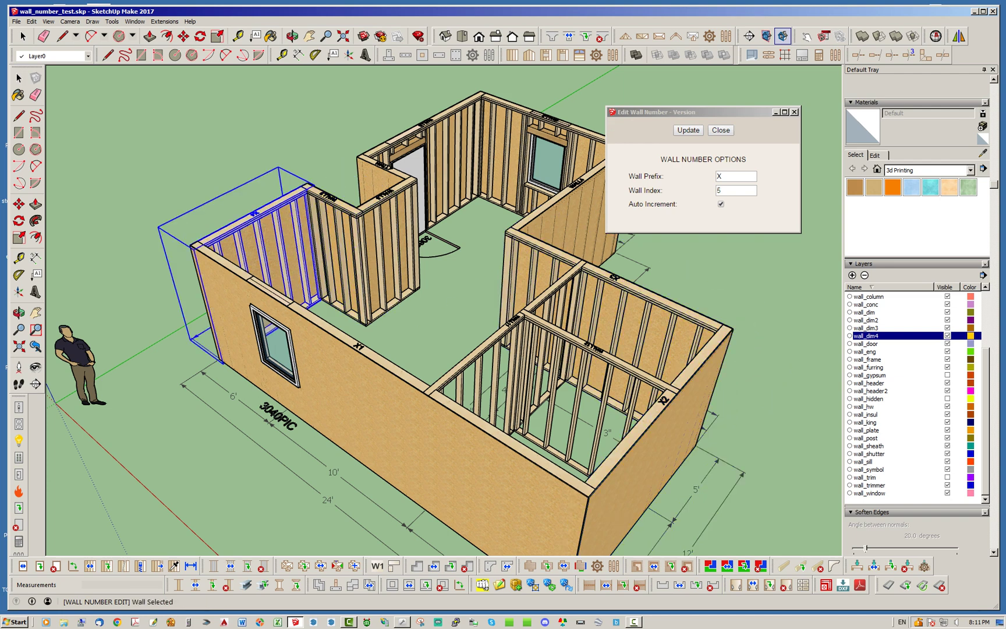
pyautogui.click(385, 267)
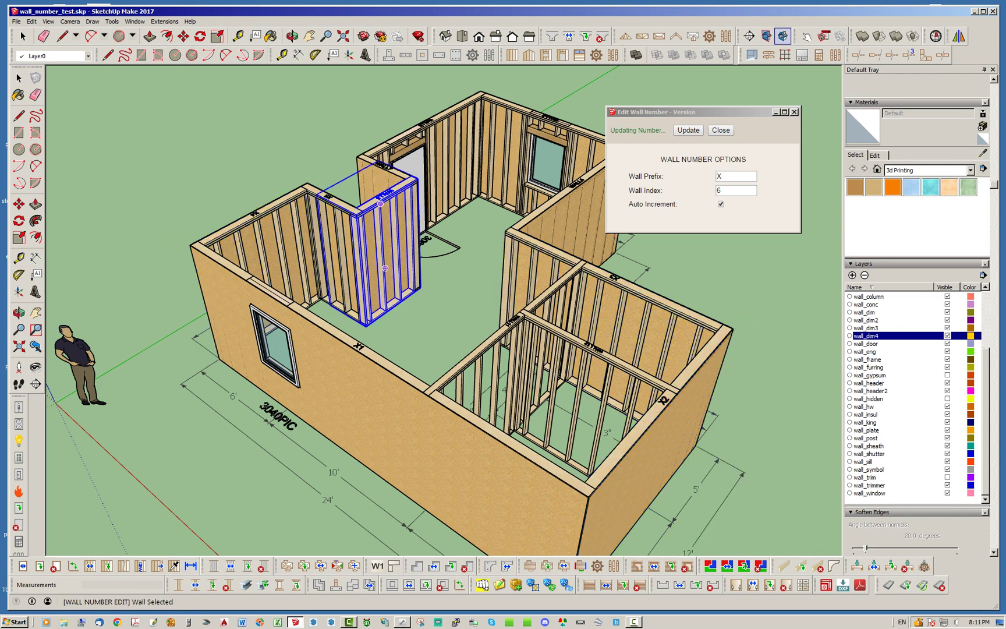
pyautogui.click(553, 204)
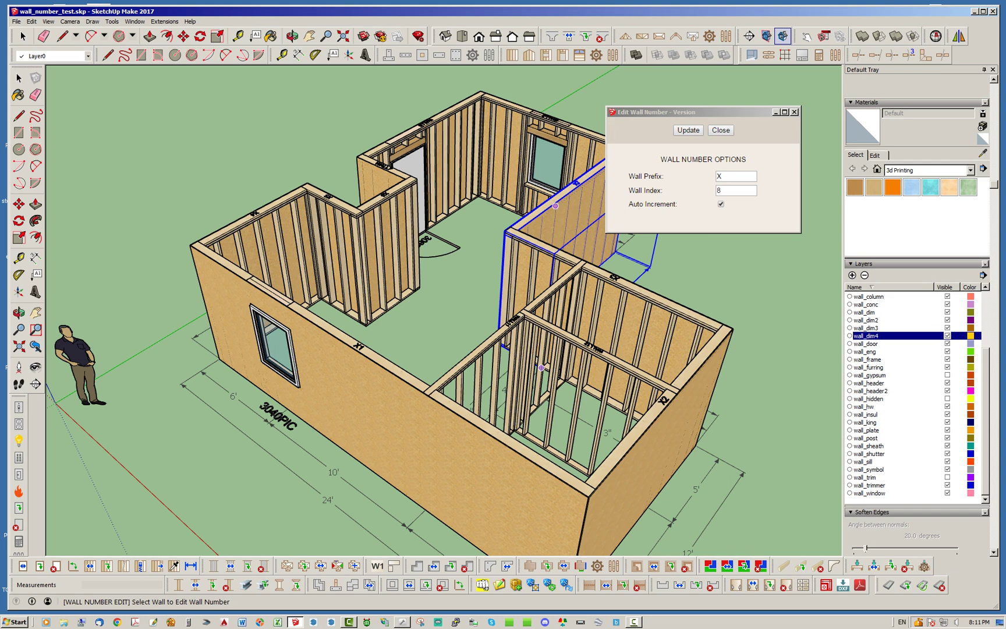
pyautogui.click(387, 163)
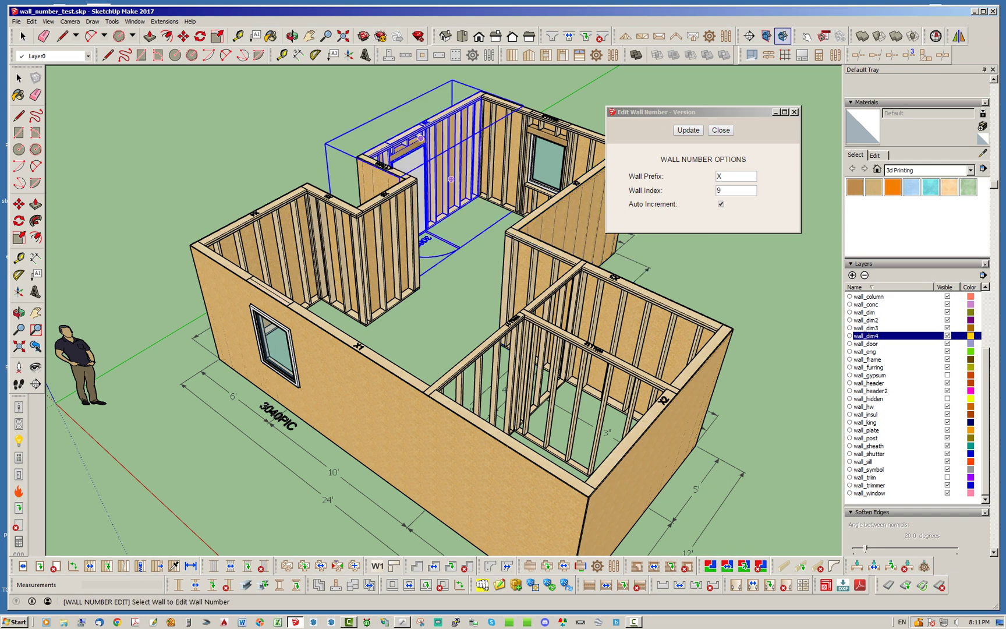
# Set the wall index to 8 and apply it to the far window wall WALL6.
pyautogui.scroll(5, 451, 179)
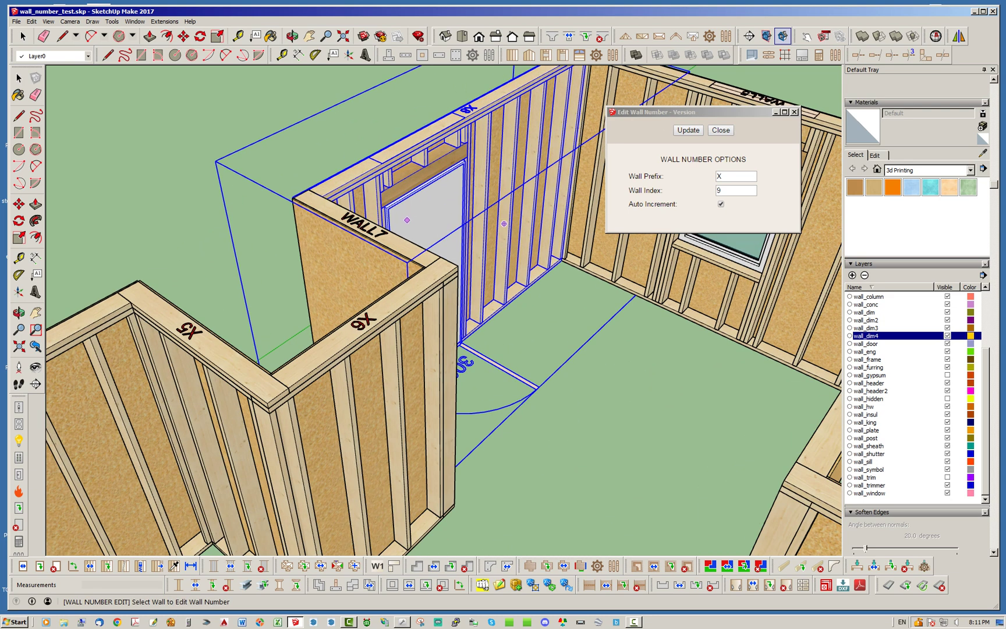
pyautogui.click(600, 196)
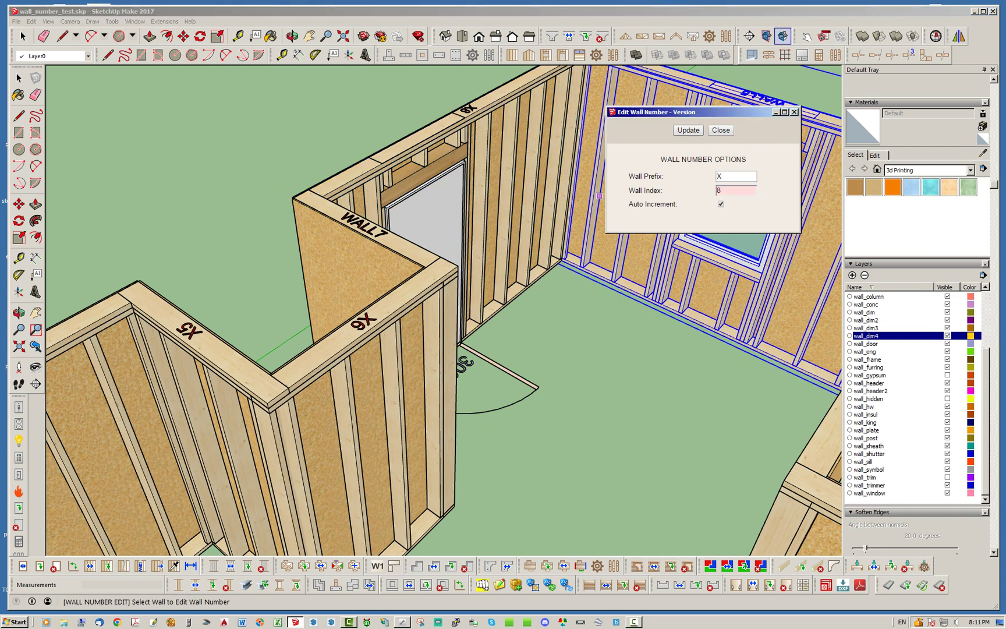
pyautogui.press('Return')
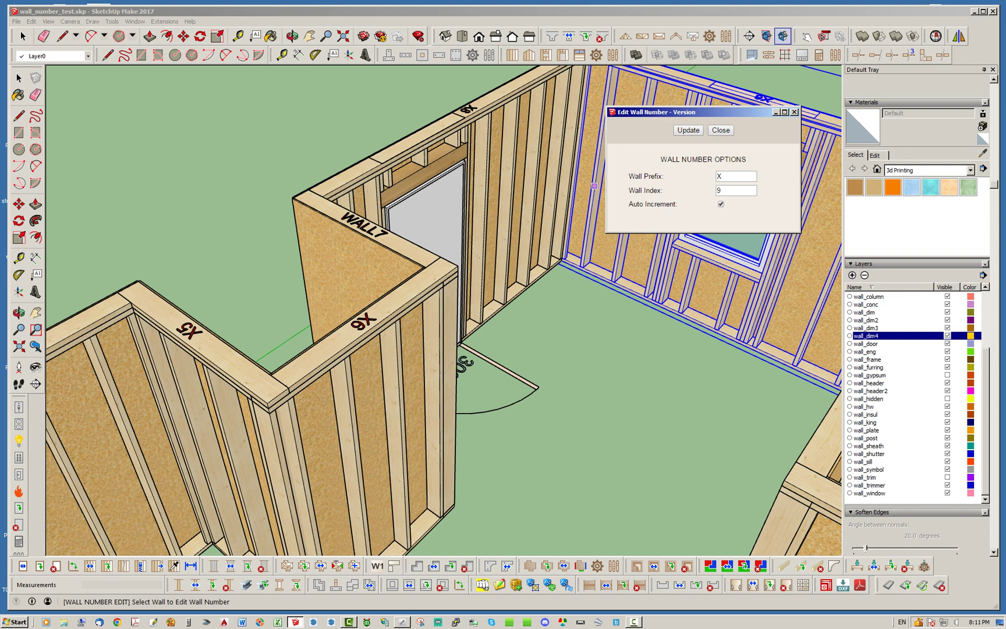
pyautogui.click(635, 343)
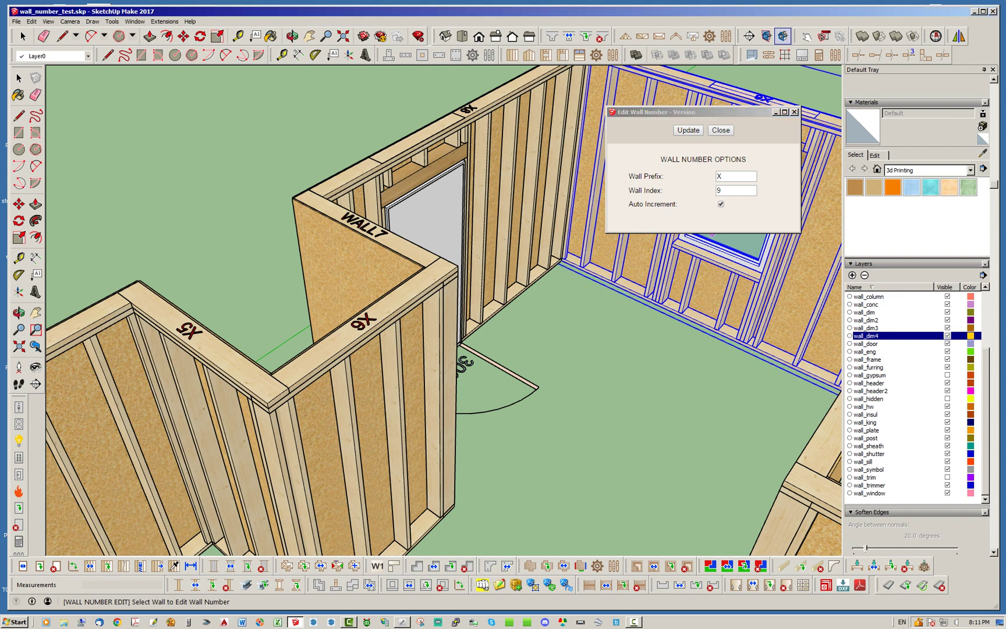
# Reset the wall index to 8 and renumber WALL7 as X8, the door wall as X9 and the far window wall as X10.
pyautogui.moveTo(698, 112); pyautogui.dragTo(671, 223)
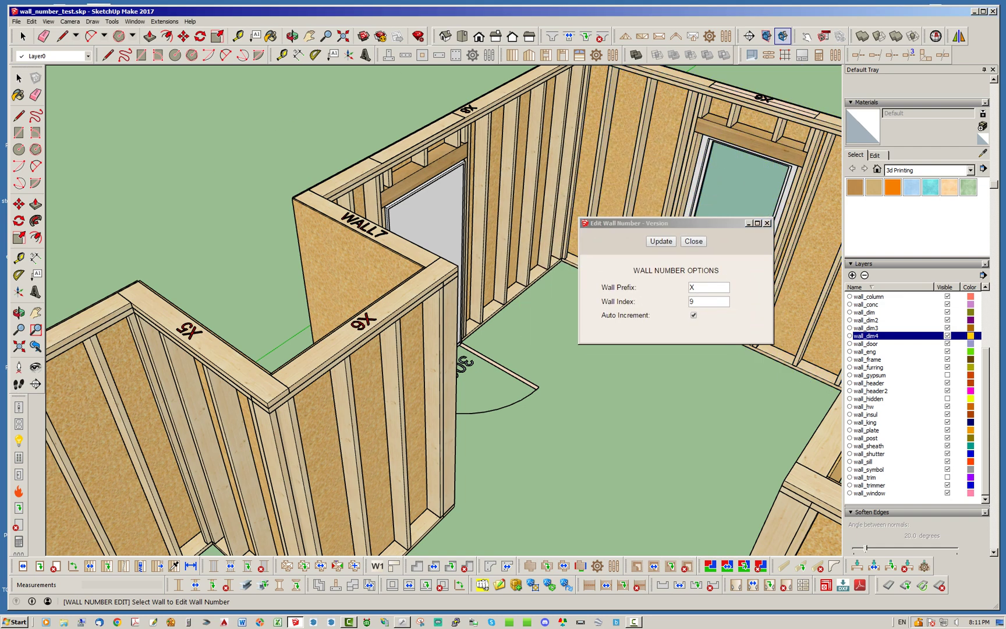
pyautogui.doubleClick(692, 301)
pyautogui.write('8')
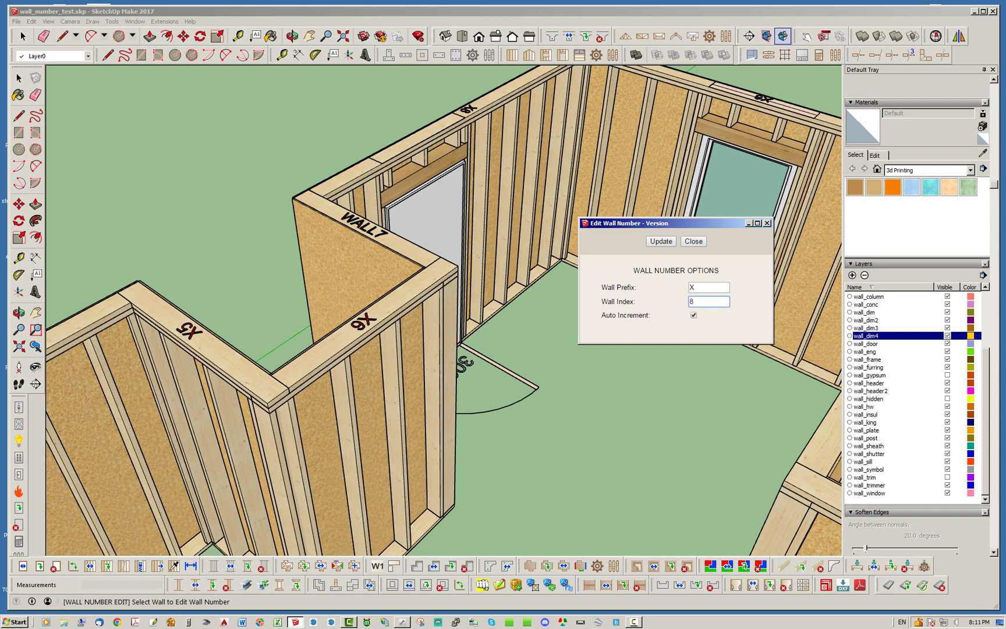
pyautogui.press('Return')
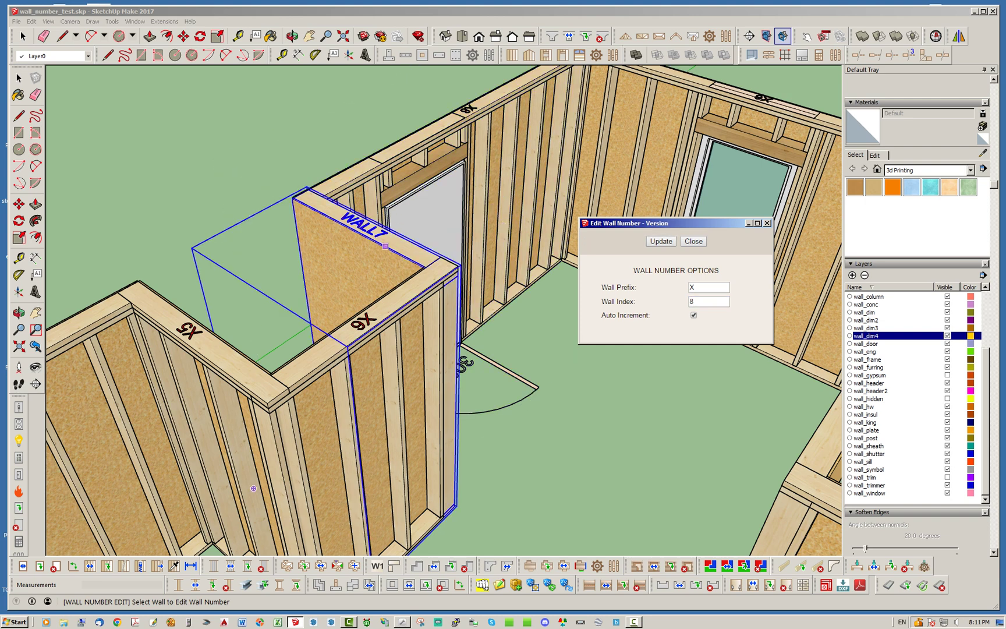
pyautogui.click(384, 247)
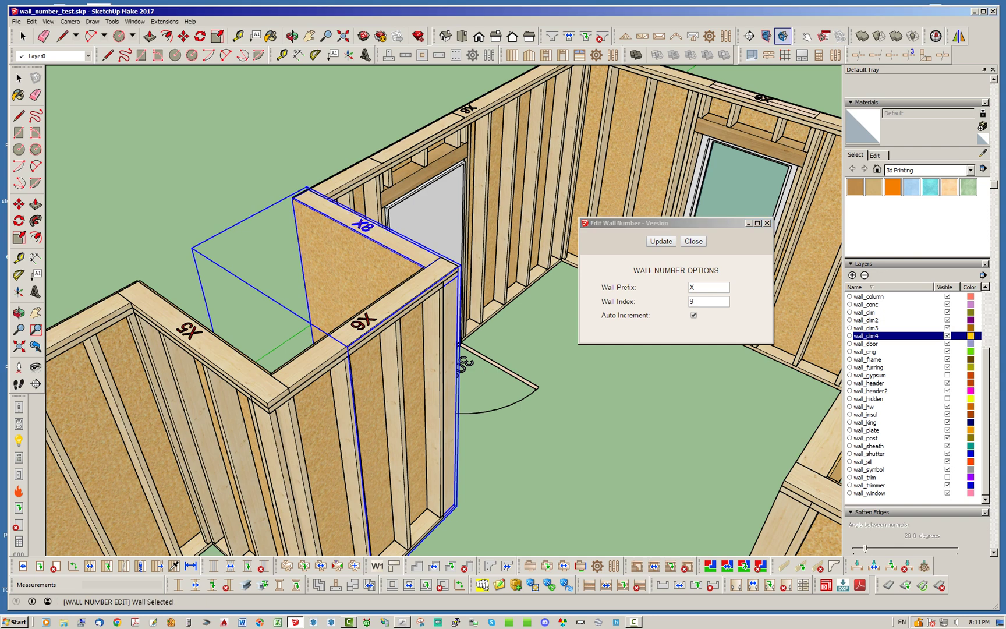
pyautogui.click(503, 224)
pyautogui.scroll(-4, 225, 182)
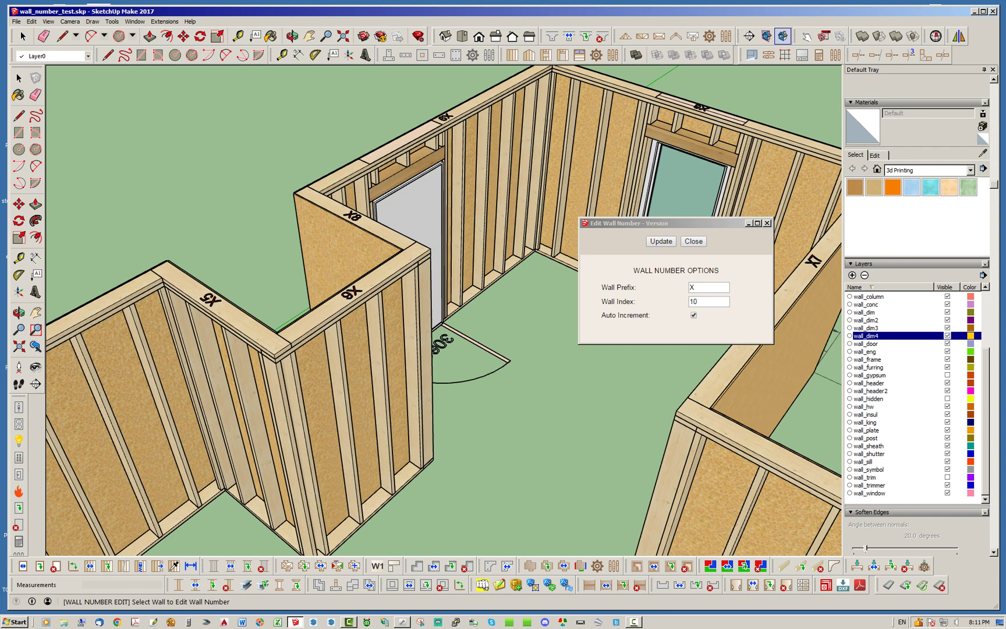
pyautogui.moveTo(434, 189); pyautogui.dragTo(448, 221, button='middle')
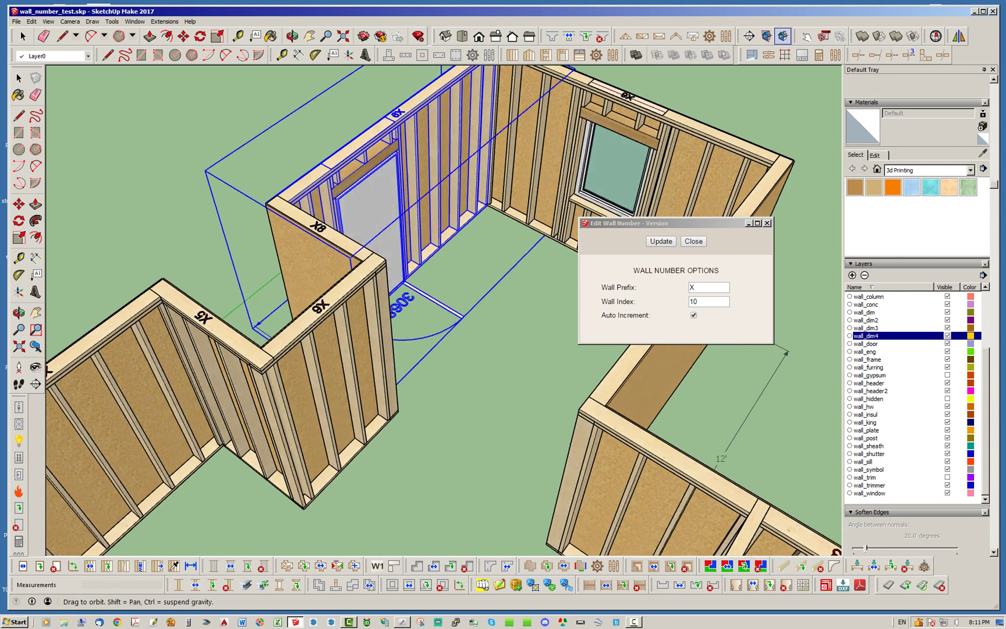
pyautogui.click(695, 120)
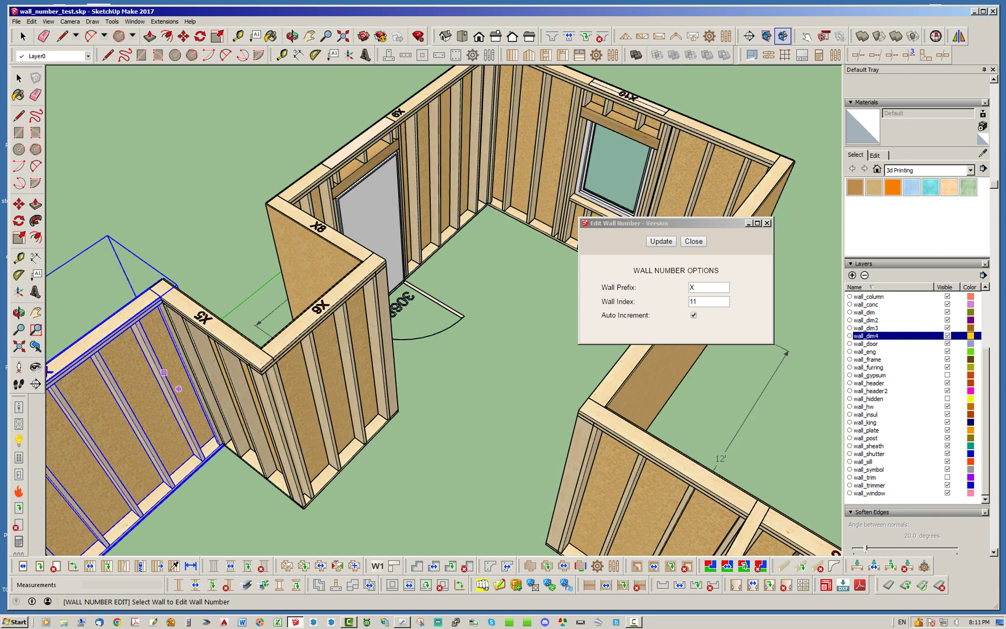
# Set the wall numbering options to prefix N and wall index 1 and update them.
pyautogui.moveTo(431, 407); pyautogui.dragTo(204, 343, button='middle')
pyautogui.scroll(-5, 384, 378)
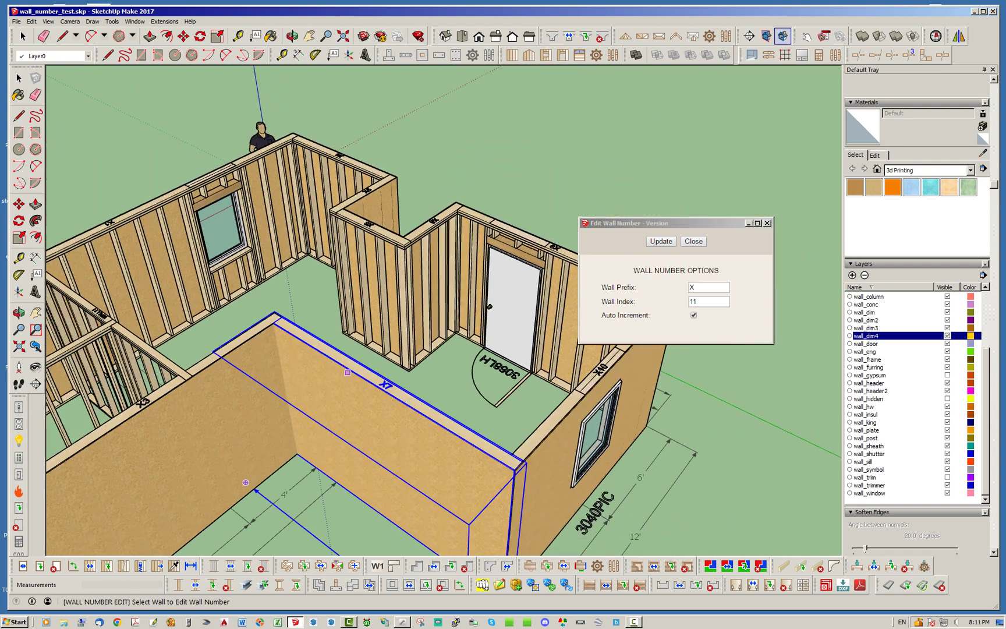
pyautogui.moveTo(582, 416); pyautogui.dragTo(242, 381, button='middle')
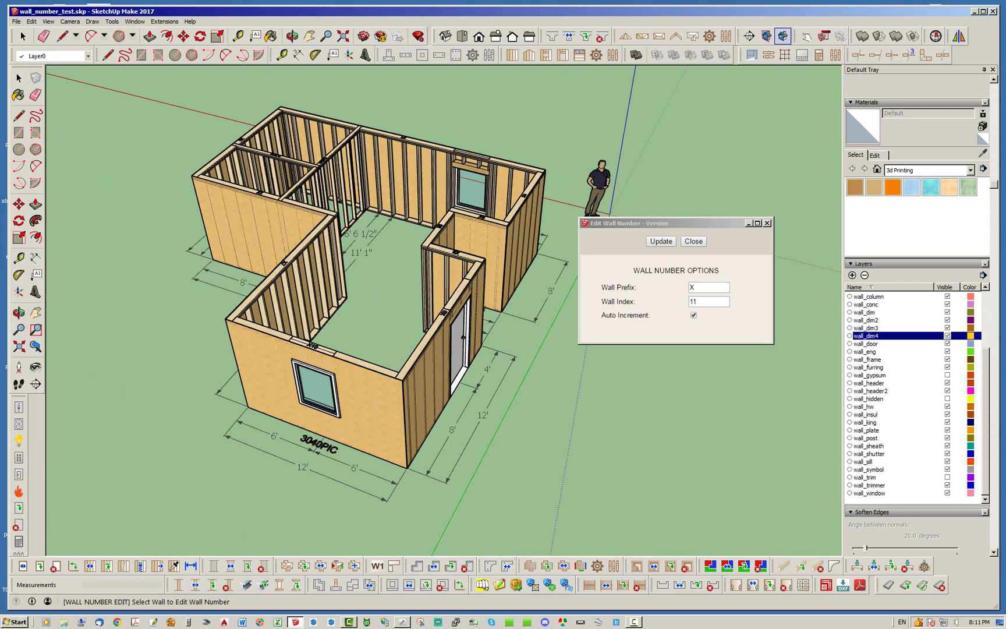
pyautogui.doubleClick(697, 287)
pyautogui.write('N')
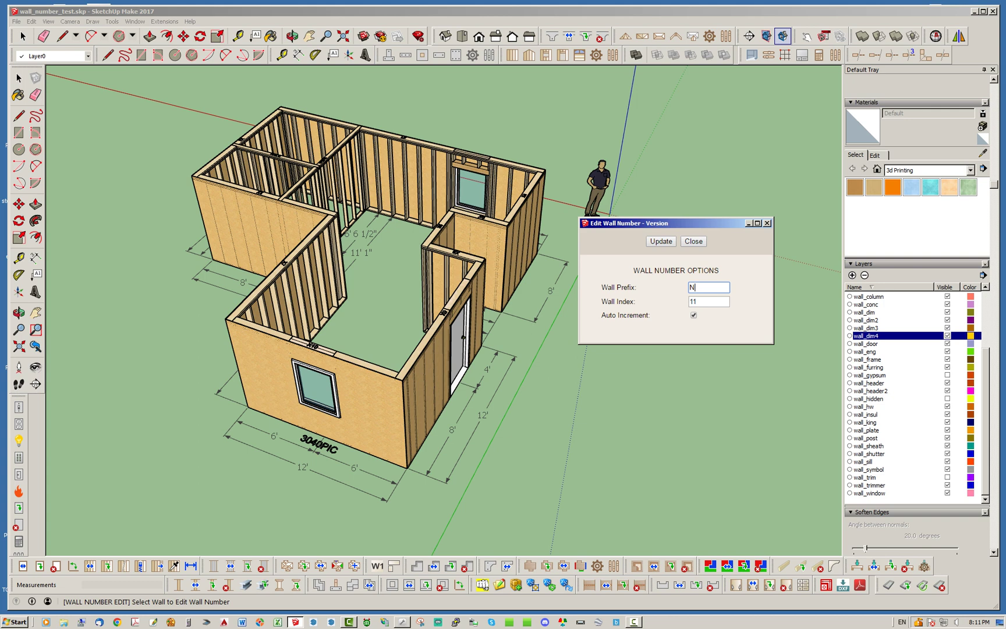
pyautogui.press('Tab')
pyautogui.write('1')
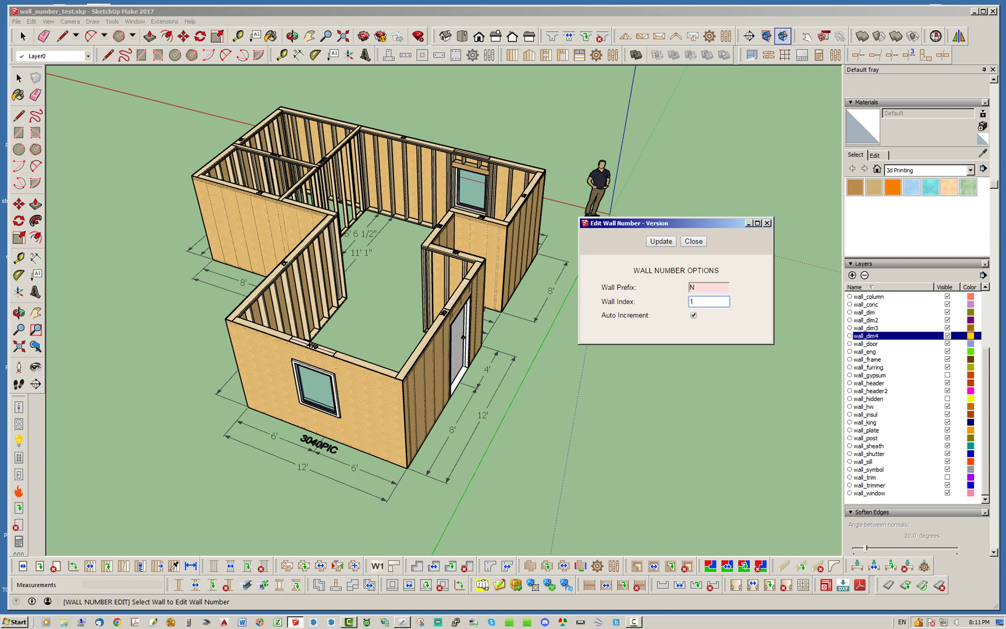
pyautogui.press('Tab')
pyautogui.click(661, 241)
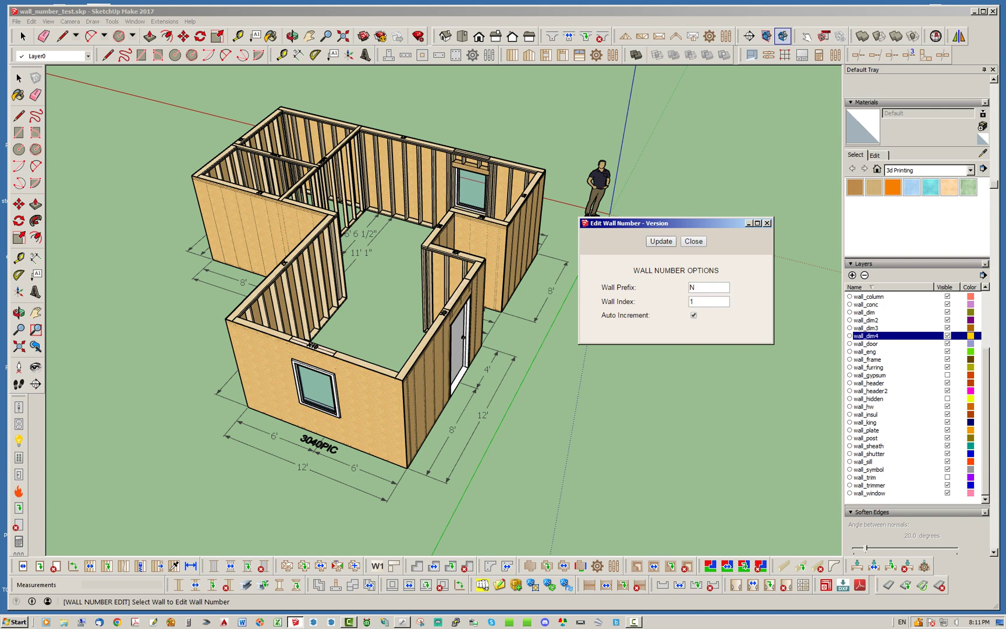
# Renumber the door wall N1, the adjoining window wall N2, the back wall N3, the short wall beside the door N4 and side wall X7 N5.
pyautogui.scroll(3, 366, 290)
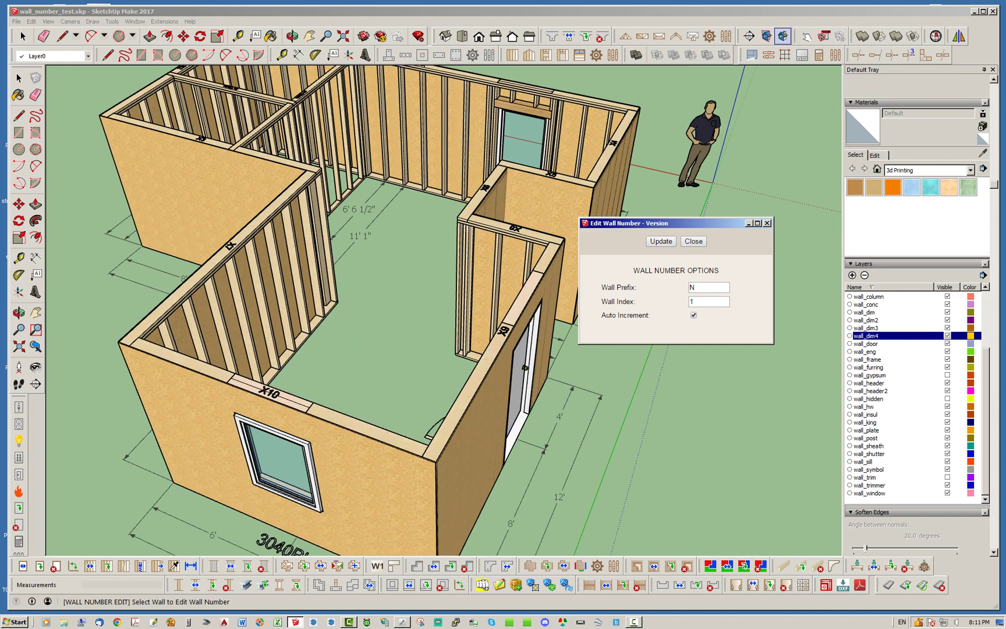
pyautogui.click(483, 381)
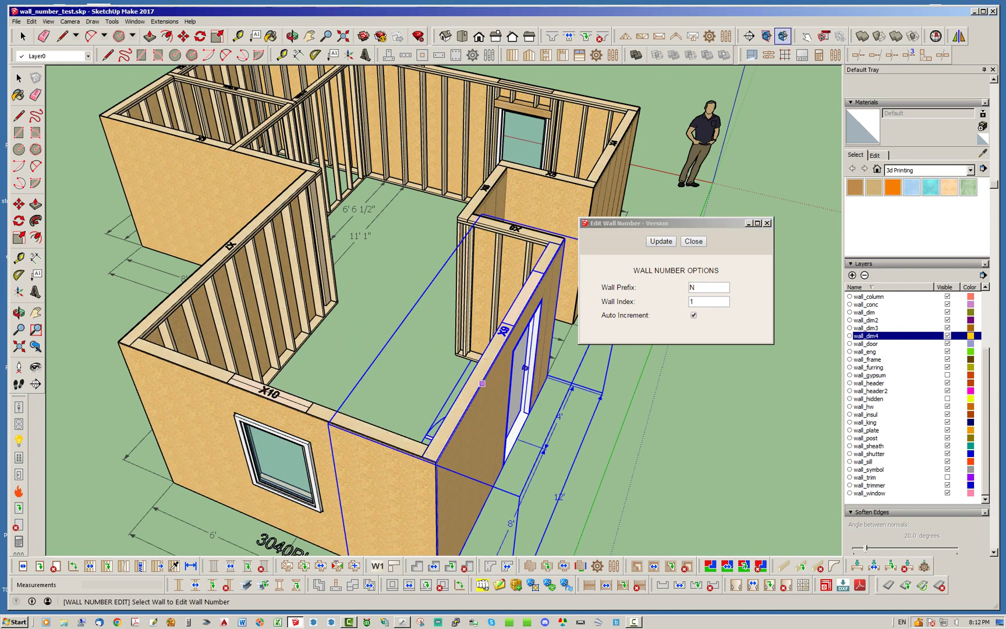
pyautogui.click(349, 416)
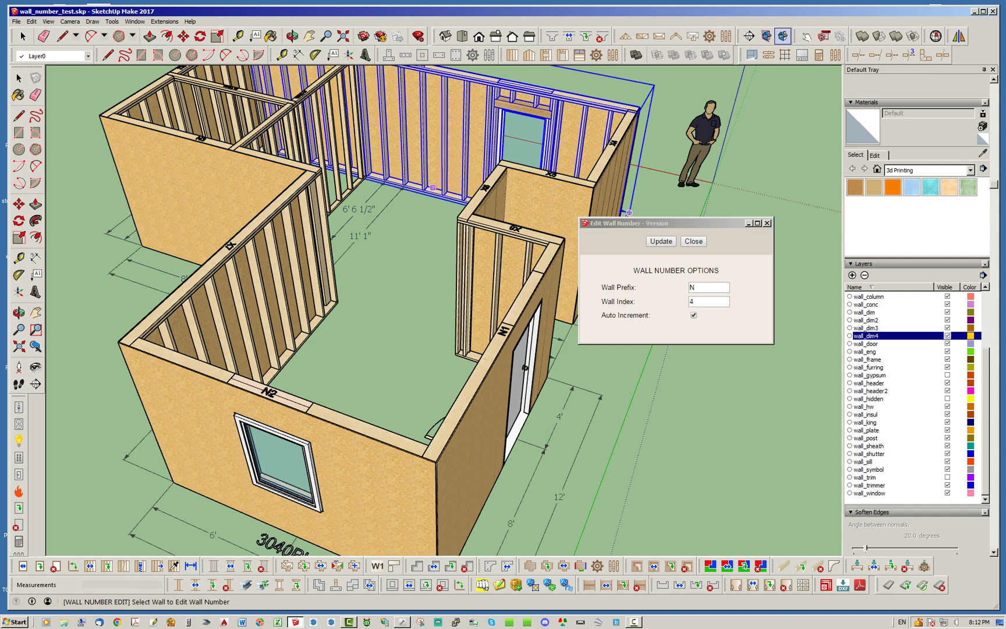
pyautogui.click(491, 230)
pyautogui.click(253, 237)
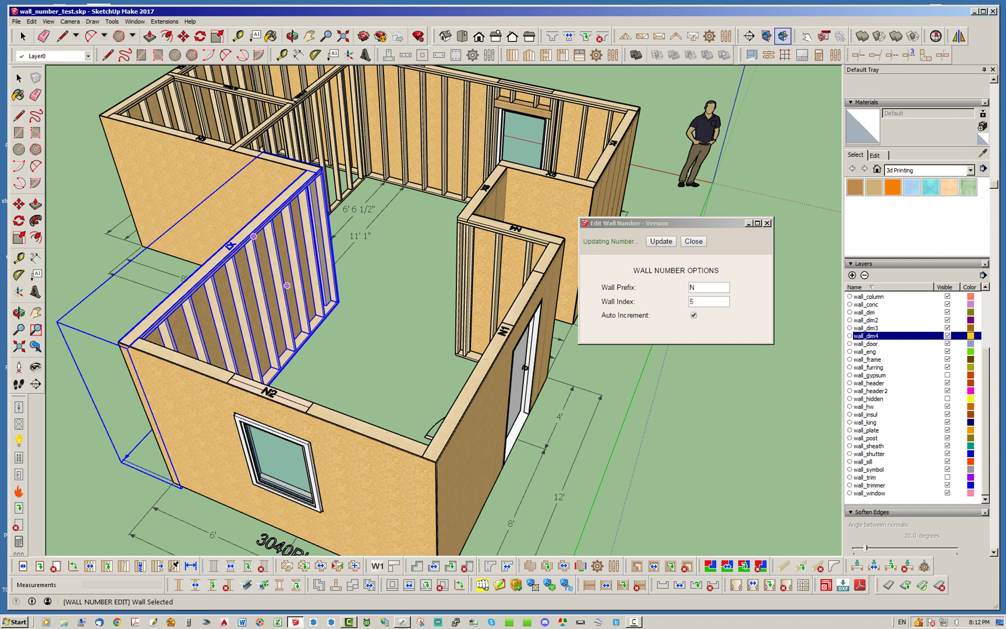
# Renumber the short walls X6 and X5 as N6 and N7, and the adjoining end wall X4 as N8.
pyautogui.scroll(3, 493, 195)
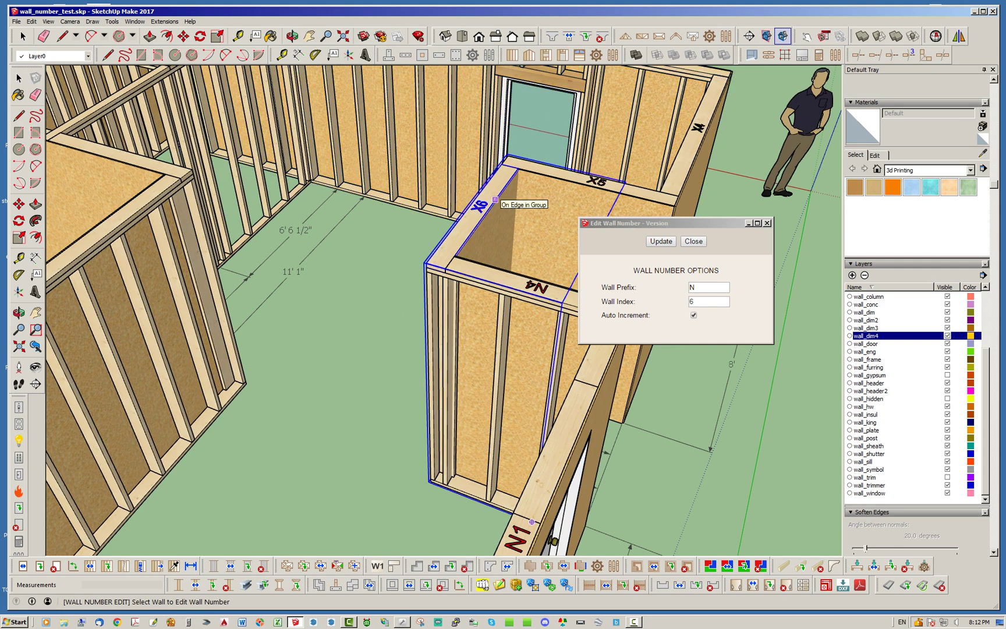
pyautogui.click(494, 199)
pyautogui.click(595, 175)
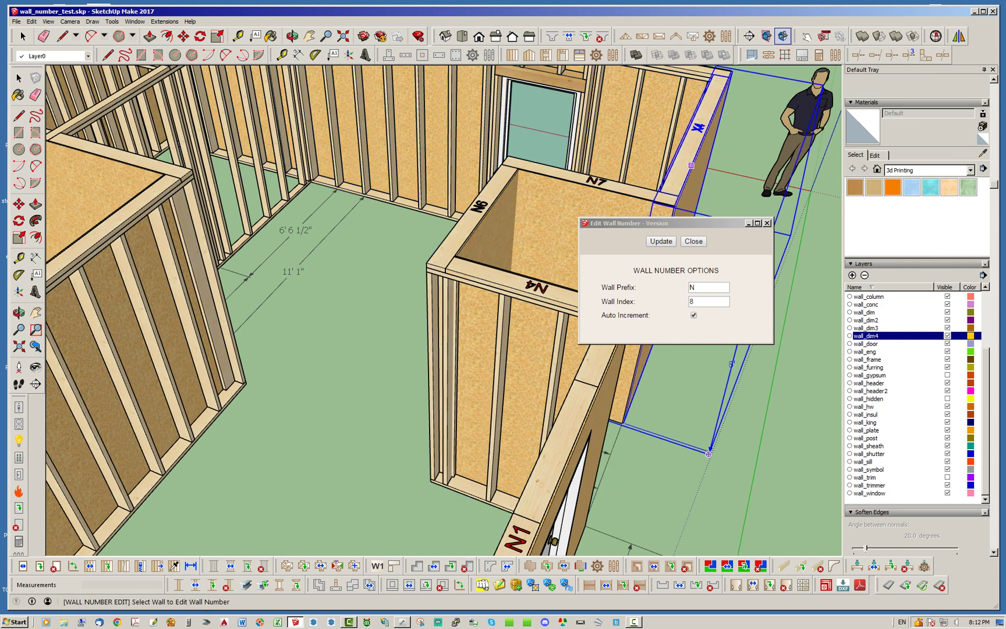
pyautogui.click(709, 453)
# Renumber the end wall beside the interior partitions as N9 and the long front window wall as N10.
pyautogui.scroll(-5, 532, 294)
pyautogui.scroll(6, 162, 340)
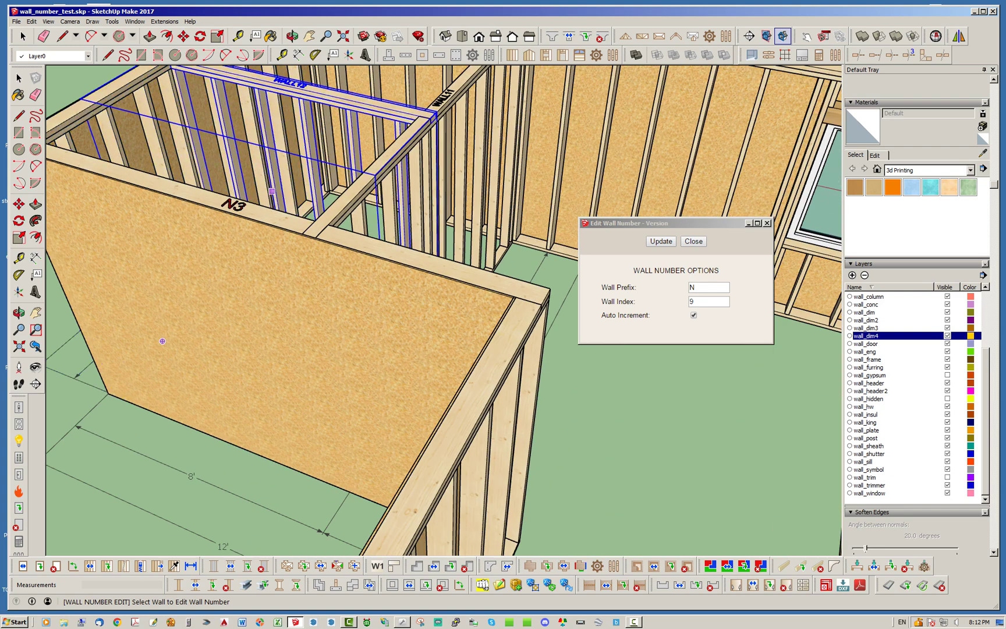
pyautogui.scroll(-5, 274, 314)
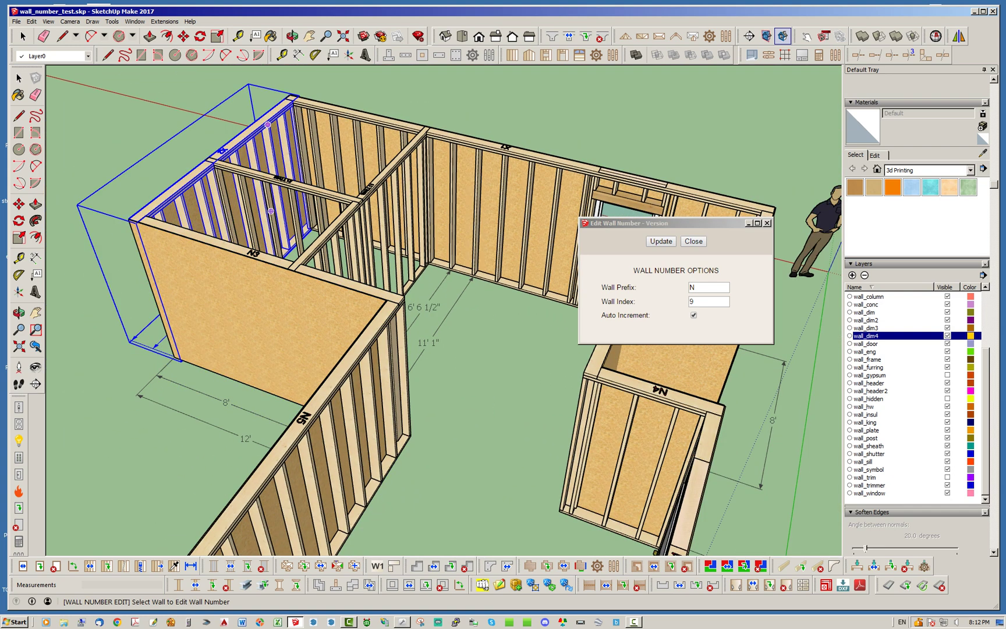
pyautogui.click(268, 125)
pyautogui.click(404, 125)
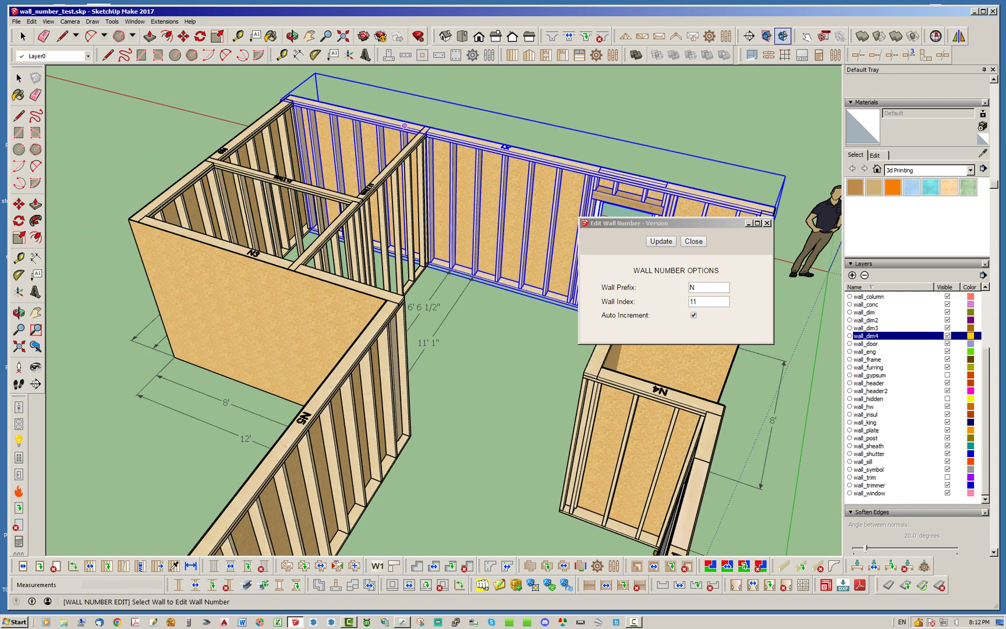
# Set the wall numbering options to prefix I and wall index 1 for the interior walls.
pyautogui.moveTo(476, 250); pyautogui.dragTo(136, 322, button='middle')
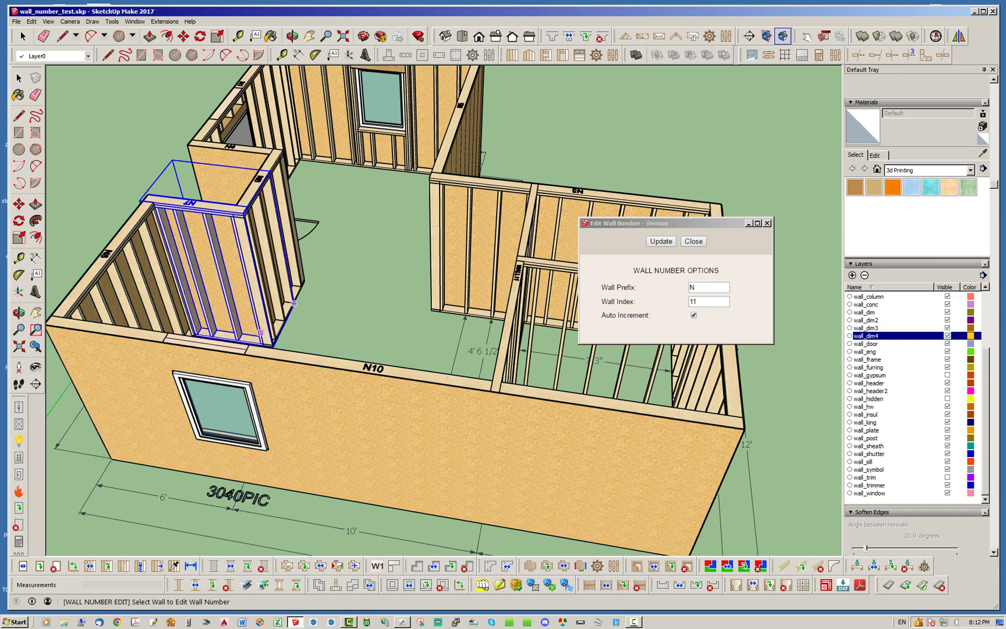
pyautogui.scroll(-4, 260, 333)
pyautogui.scroll(4, 444, 290)
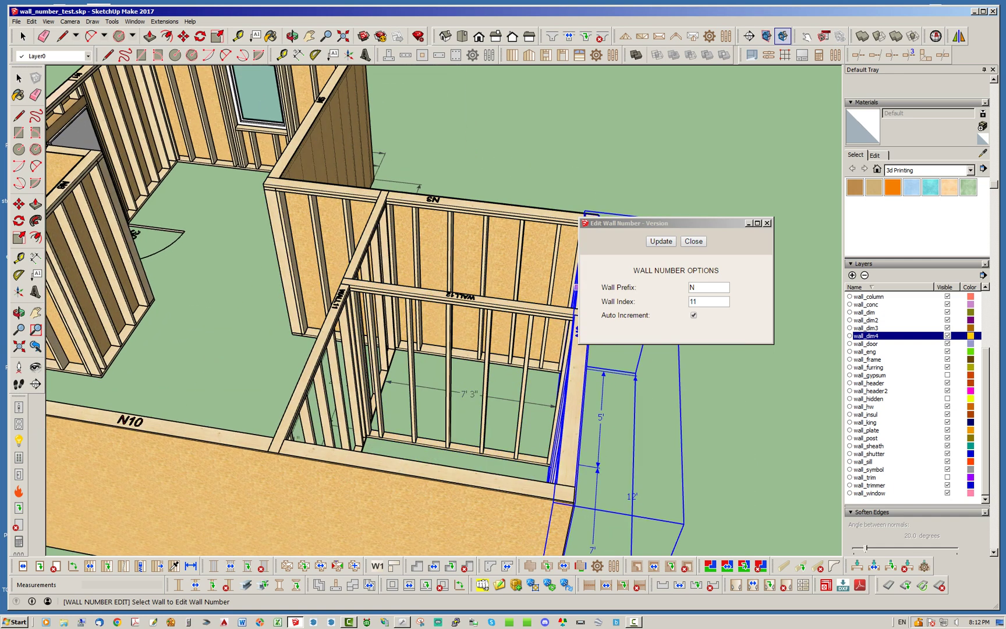
pyautogui.doubleClick(695, 287)
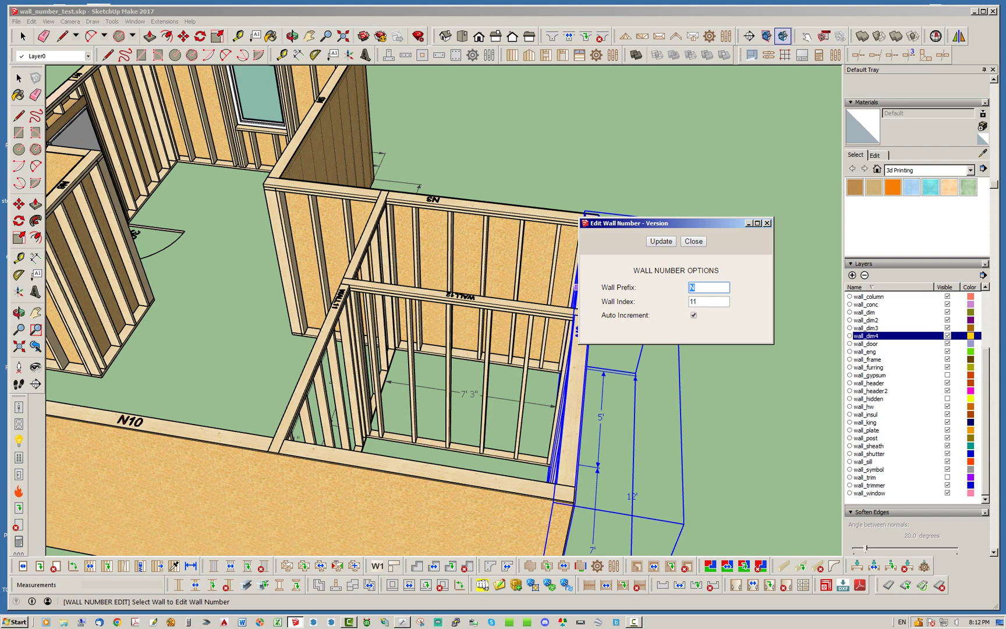
pyautogui.press('BackSpace')
pyautogui.press('Tab')
pyautogui.write('1')
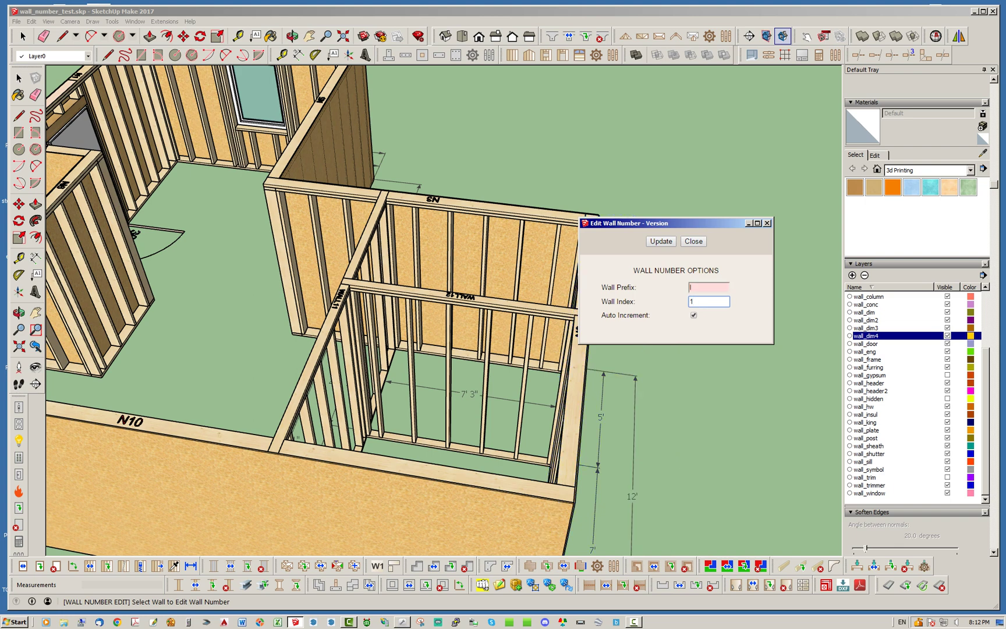
pyautogui.press('Tab')
pyautogui.click(661, 241)
# Renumber the interior partitions WALL12 as I1 and WALL11 as I2, and finish wall numbering.
pyautogui.click(527, 303)
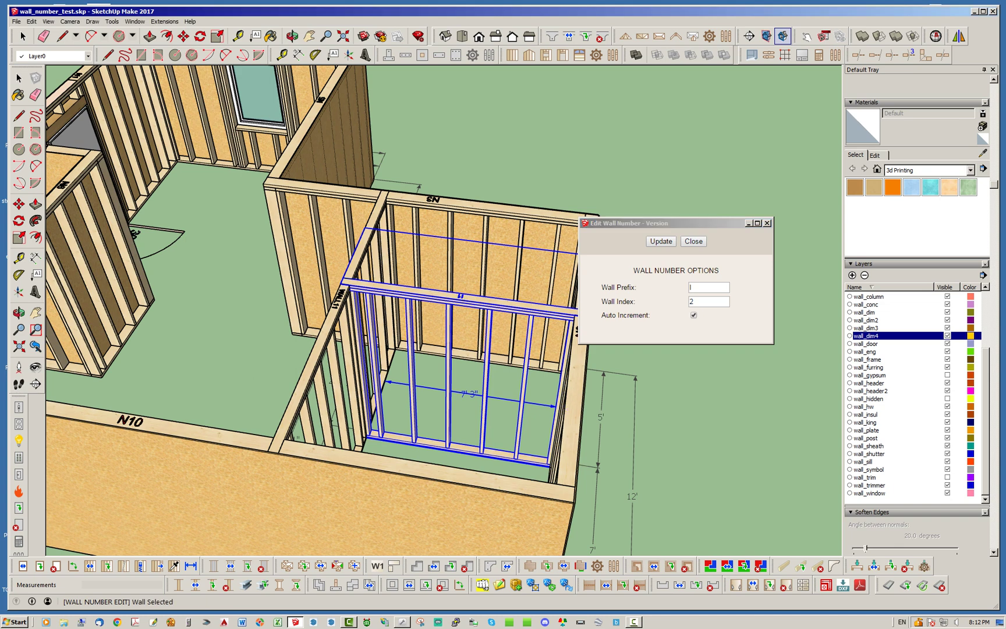
pyautogui.click(331, 332)
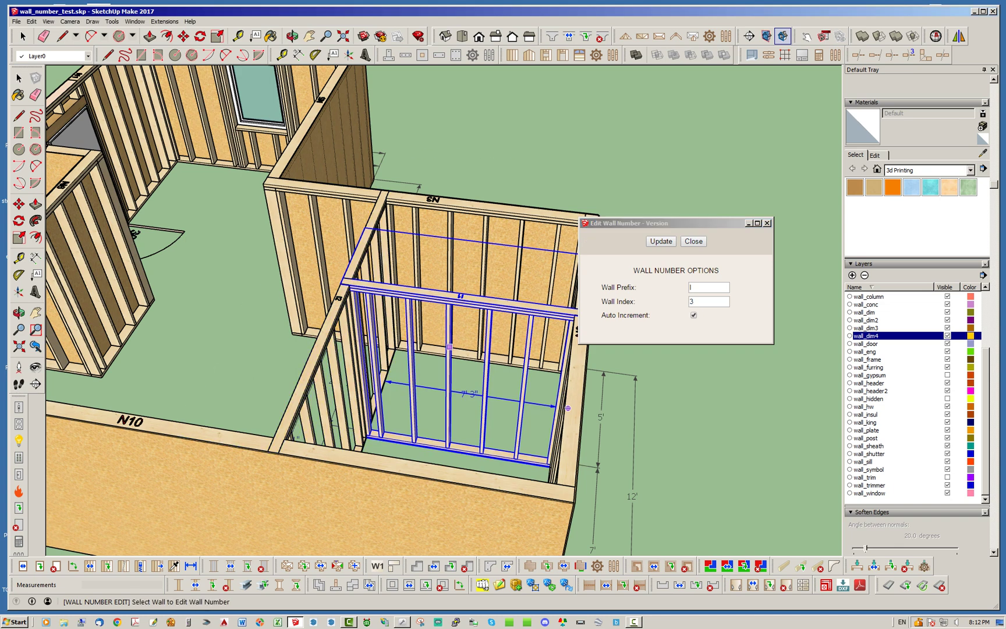
pyautogui.moveTo(443, 300); pyautogui.dragTo(314, 302, button='middle')
pyautogui.click(693, 241)
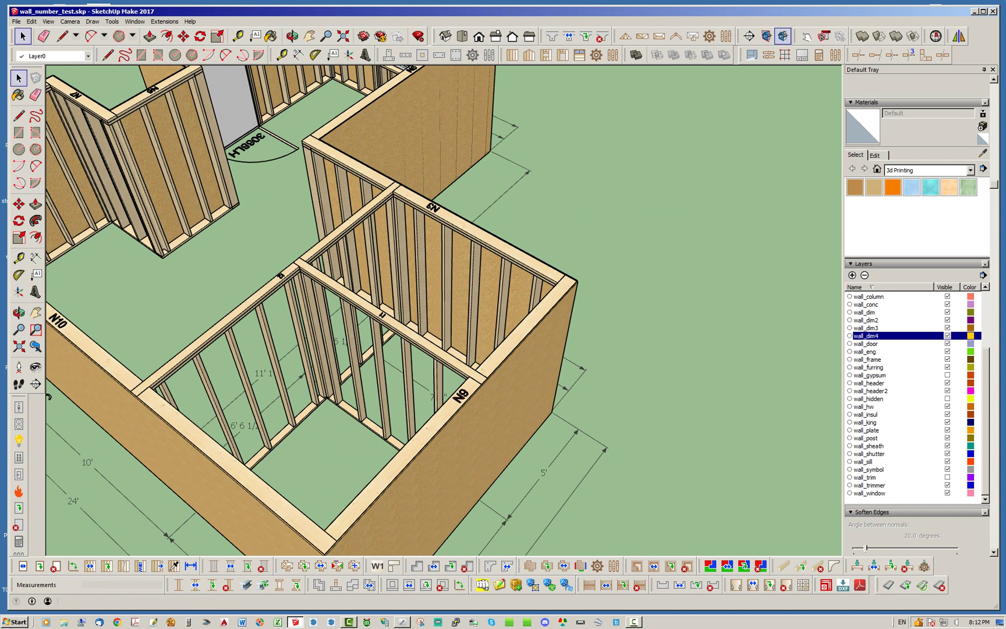
# Examine the new wall number labels on the partitions and around the whole building.
pyautogui.scroll(3, 309, 239)
pyautogui.scroll(2, 282, 284)
pyautogui.scroll(-7, 291, 291)
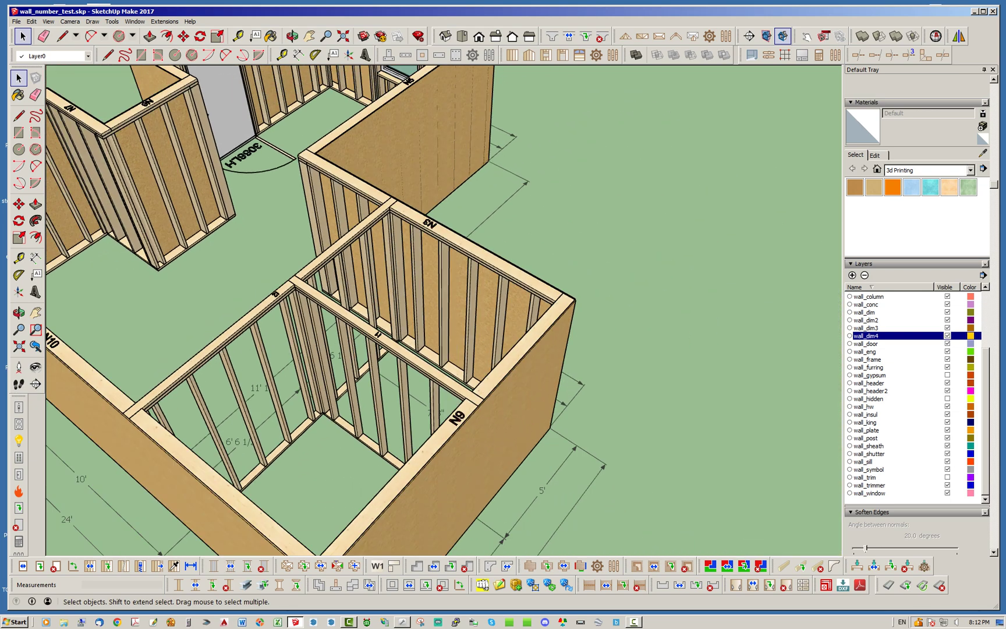
pyautogui.moveTo(361, 315); pyautogui.dragTo(422, 308, button='middle')
pyautogui.moveTo(303, 303); pyautogui.dragTo(442, 250, button='middle')
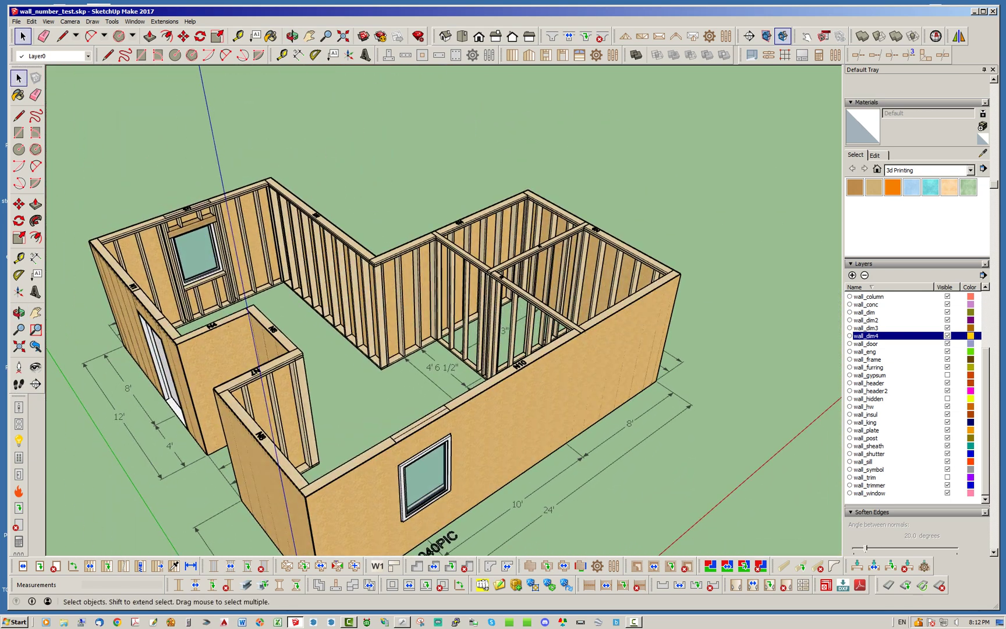
pyautogui.scroll(-3, 441, 250)
pyautogui.scroll(3, 445, 343)
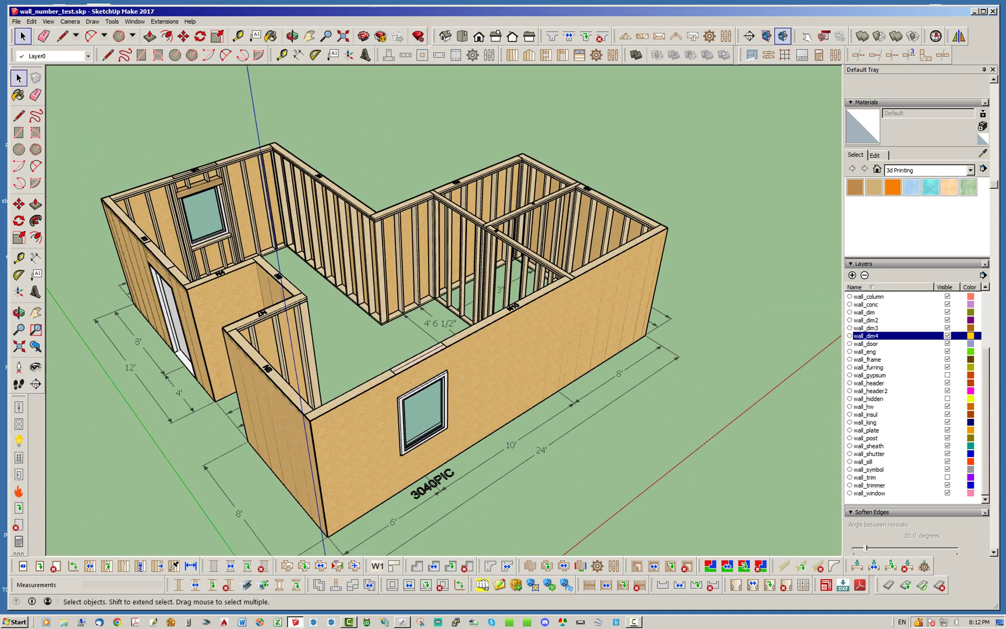
pyautogui.moveTo(325, 350); pyautogui.dragTo(314, 329, button='middle')
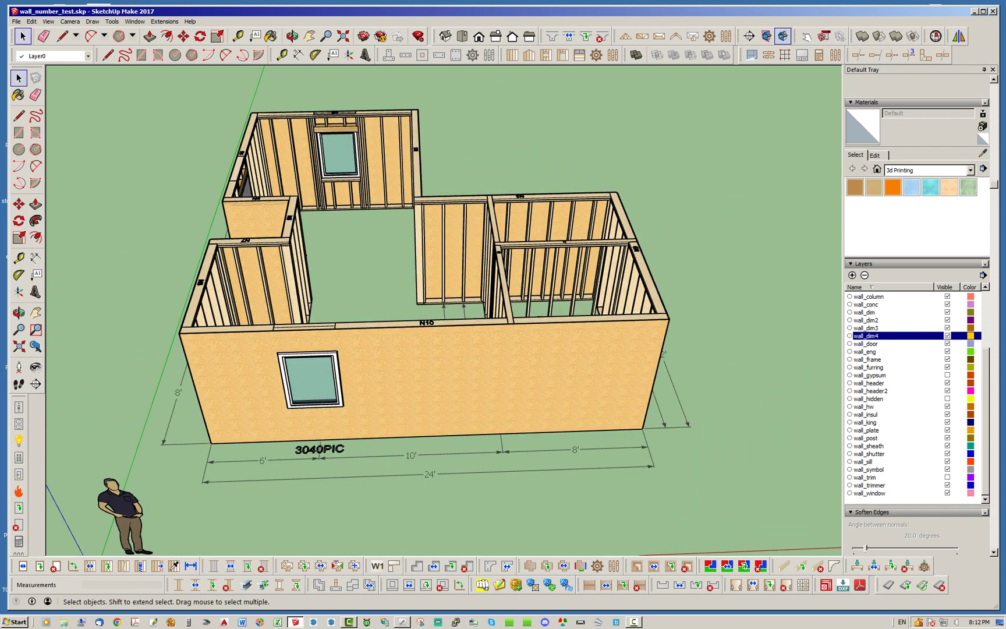
# Check the wall name in the wall assembly settings of the long front window wall, and leave them unchanged.
pyautogui.rightClick(489, 349)
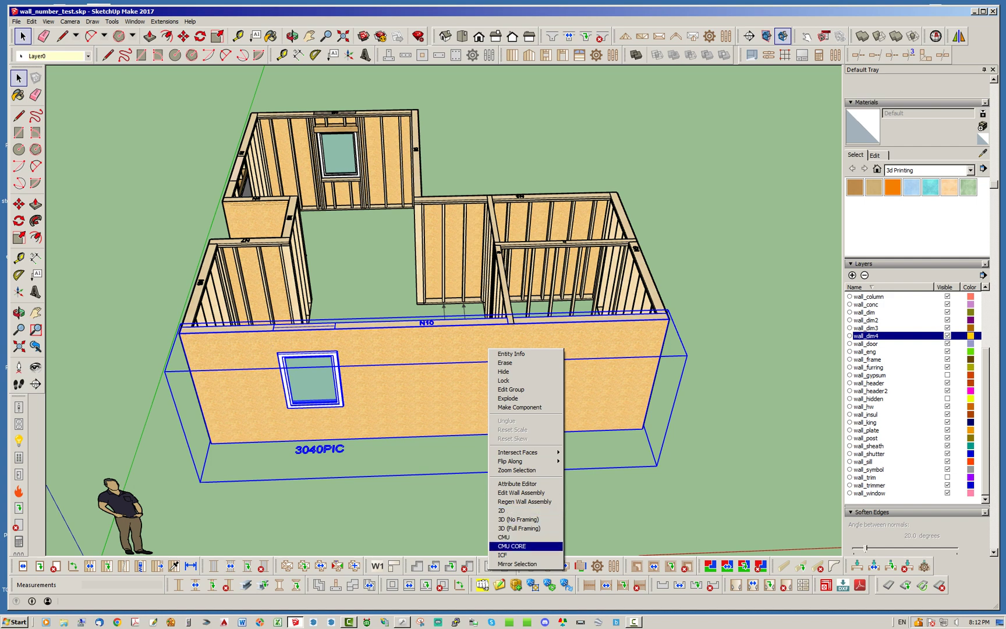
pyautogui.click(520, 492)
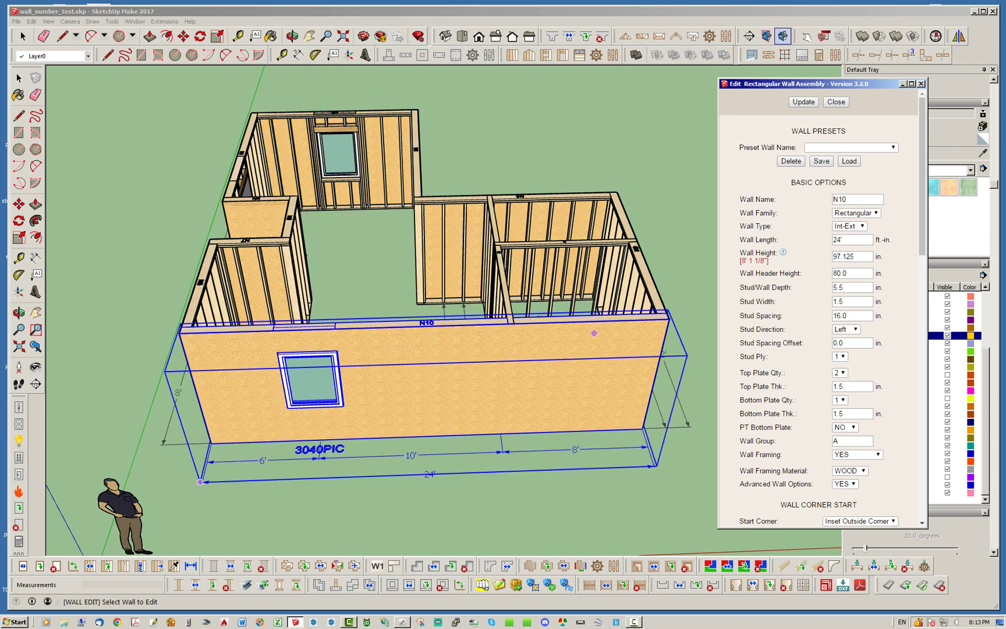
pyautogui.click(836, 102)
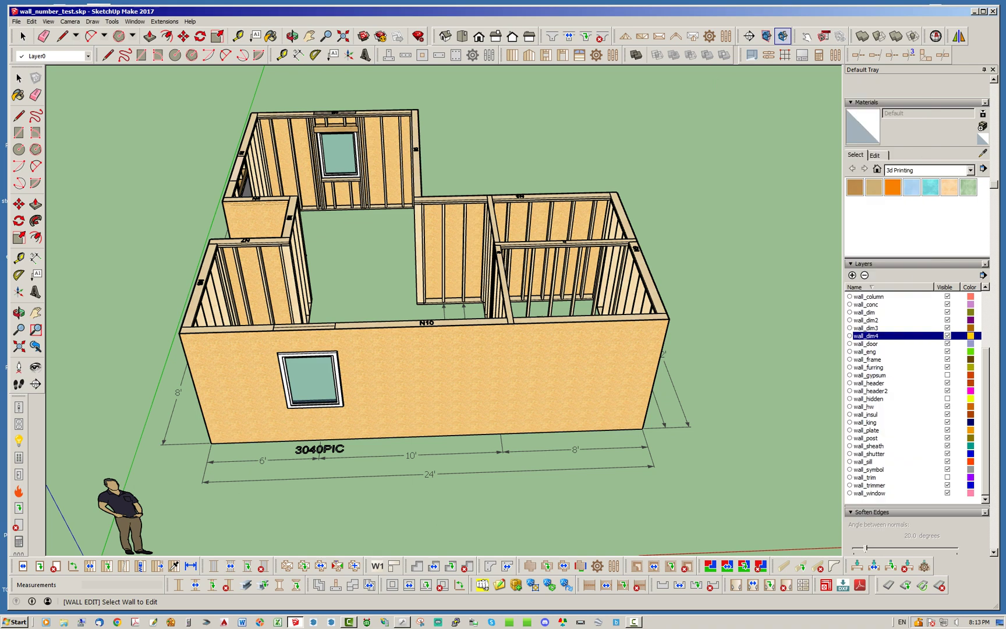
# Hide the wall_sheath and wall_dim4 layers.
pyautogui.moveTo(587, 338); pyautogui.dragTo(361, 341, button='middle')
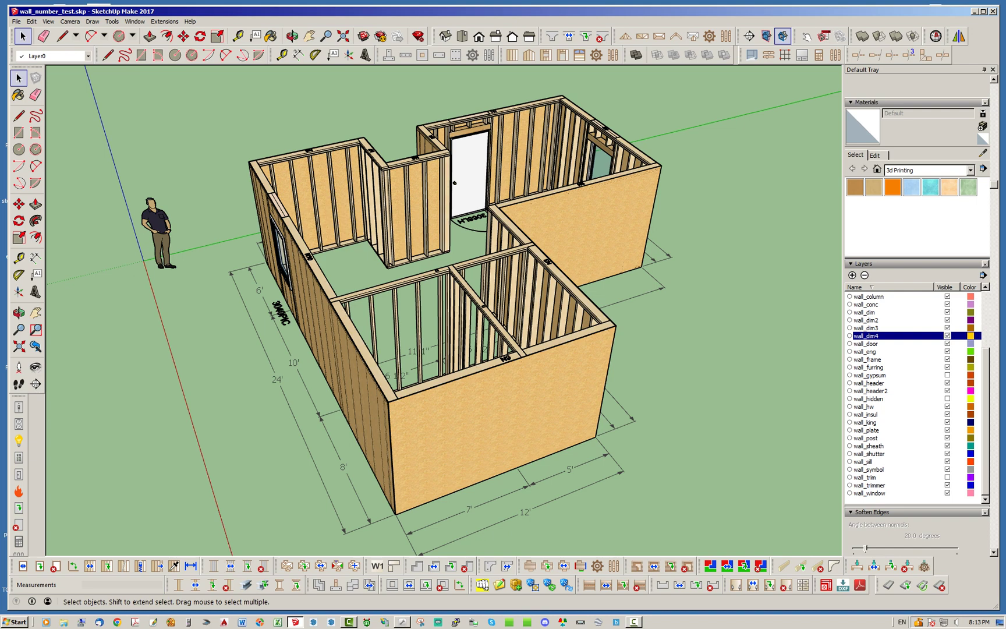
pyautogui.moveTo(373, 349); pyautogui.dragTo(556, 355, button='middle')
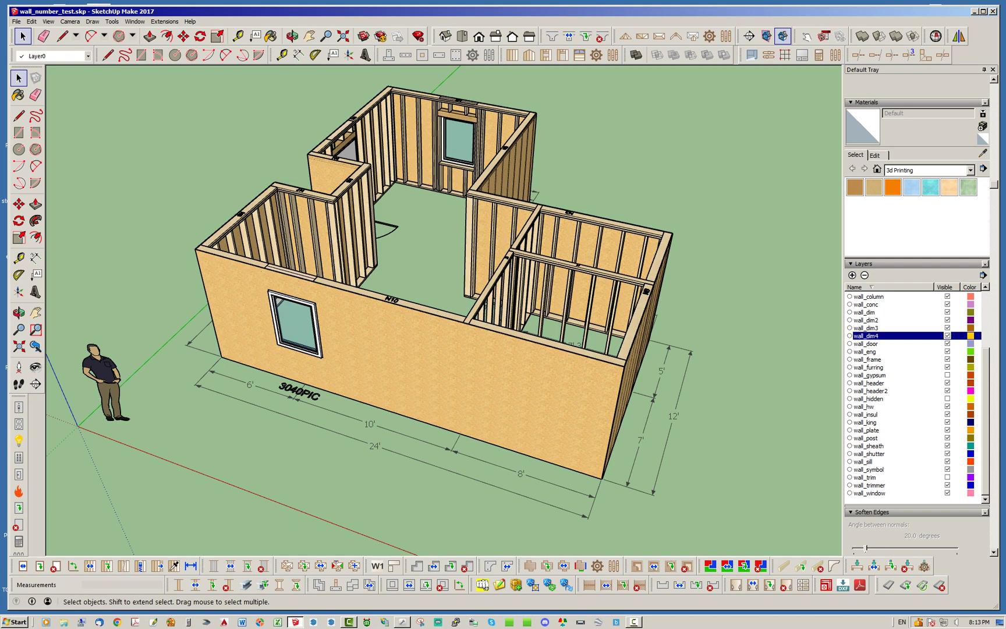
pyautogui.click(946, 445)
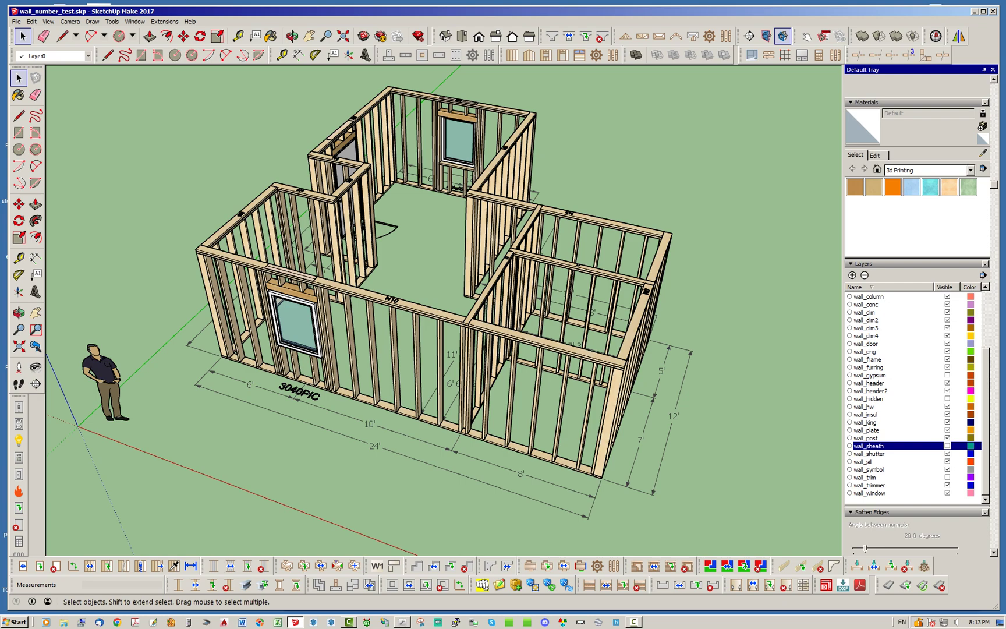
pyautogui.click(947, 336)
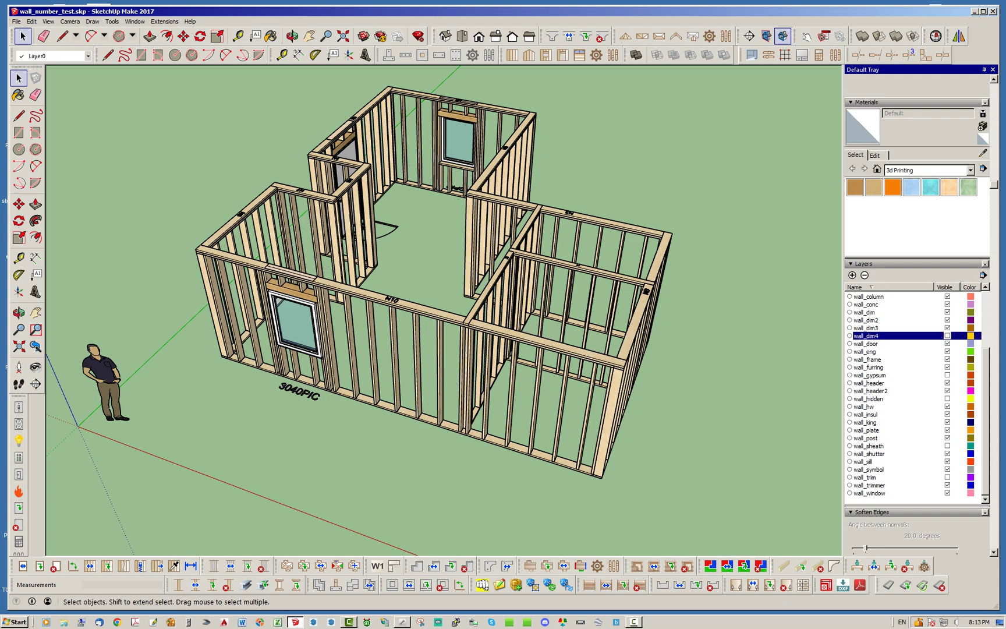
# Examine the exposed stud framing all around the building and at the corner near the front window.
pyautogui.moveTo(582, 344); pyautogui.dragTo(425, 326, button='middle')
pyautogui.moveTo(393, 472); pyautogui.dragTo(512, 451, button='middle')
pyautogui.scroll(3, 410, 465)
pyautogui.scroll(-3, 425, 466)
pyautogui.moveTo(431, 460); pyautogui.dragTo(582, 433, button='middle')
pyautogui.scroll(3, 326, 384)
pyautogui.scroll(-5, 325, 372)
pyautogui.scroll(3, 279, 419)
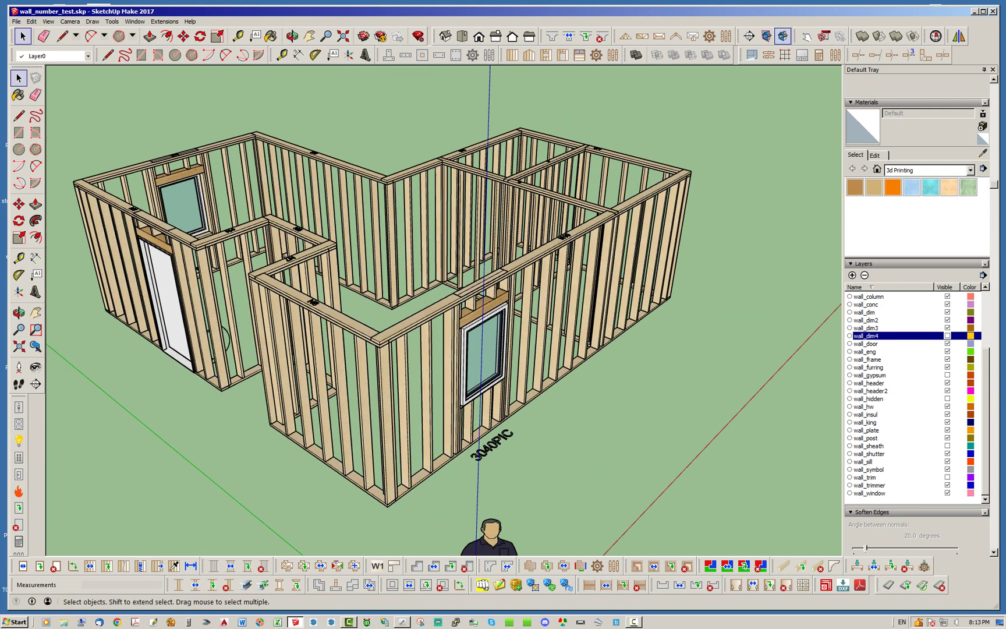
pyautogui.scroll(3, 393, 344)
pyautogui.moveTo(396, 373); pyautogui.dragTo(474, 375, button='middle')
pyautogui.scroll(-5, 372, 384)
pyautogui.scroll(5, 355, 494)
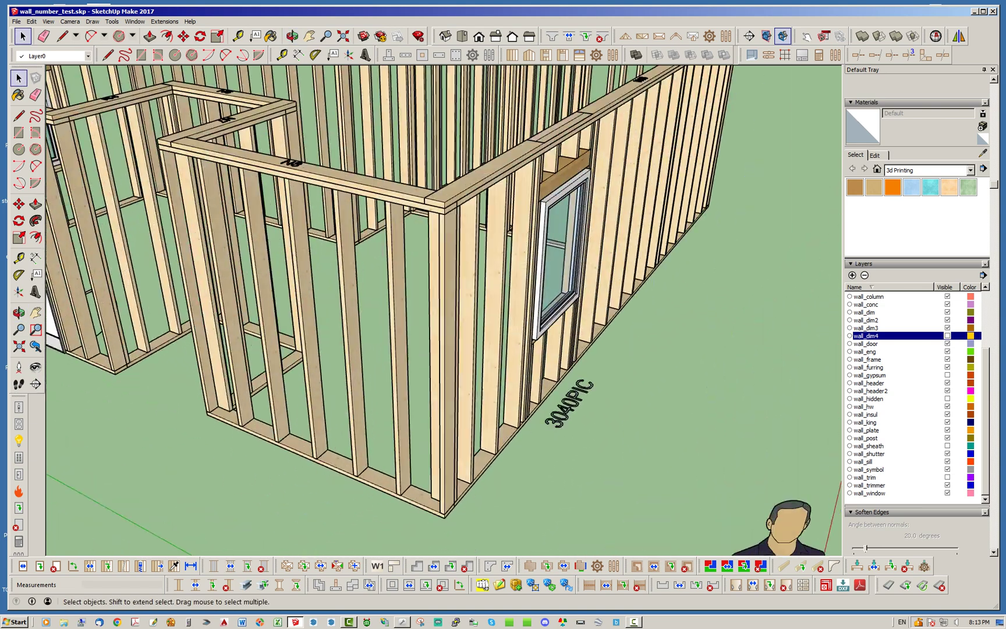
pyautogui.scroll(3, 442, 407)
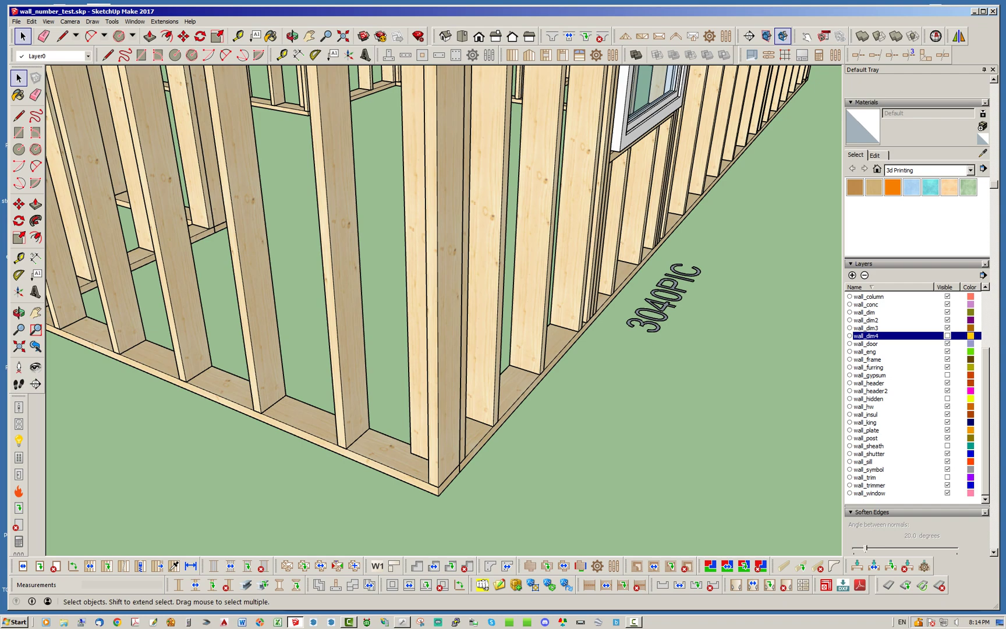
# Check the start and end corner types in the wall assembly settings of the long window wall, and leave them unchanged.
pyautogui.scroll(-5, 414, 524)
pyautogui.moveTo(415, 524)
pyautogui.mouseDown(button='middle')
pyautogui.moveTo(456, 519)
pyautogui.moveTo(411, 531)
pyautogui.mouseUp(button='middle')
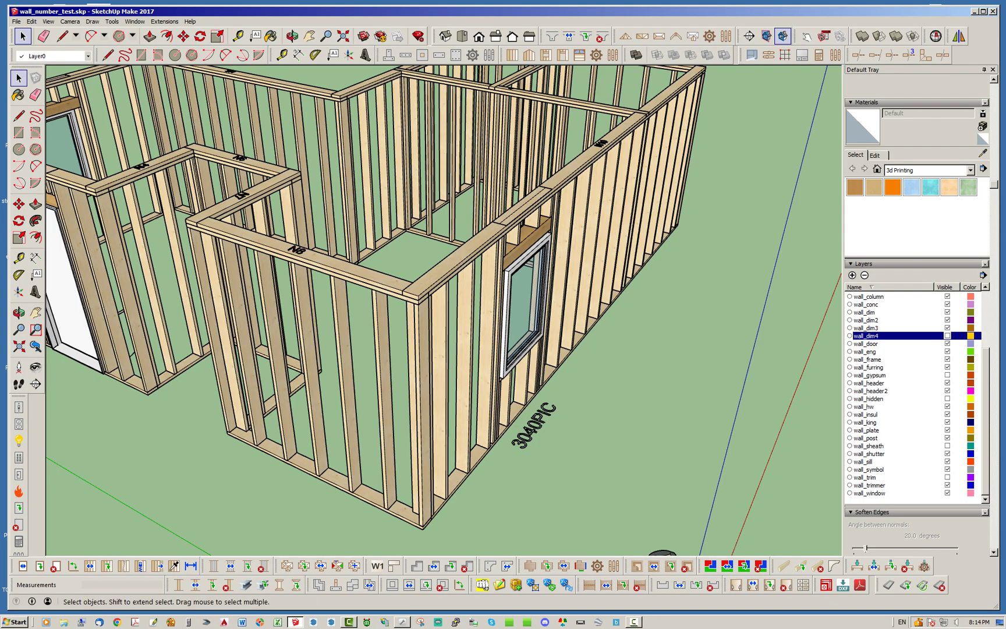
pyautogui.moveTo(419, 326); pyautogui.dragTo(402, 299, button='middle')
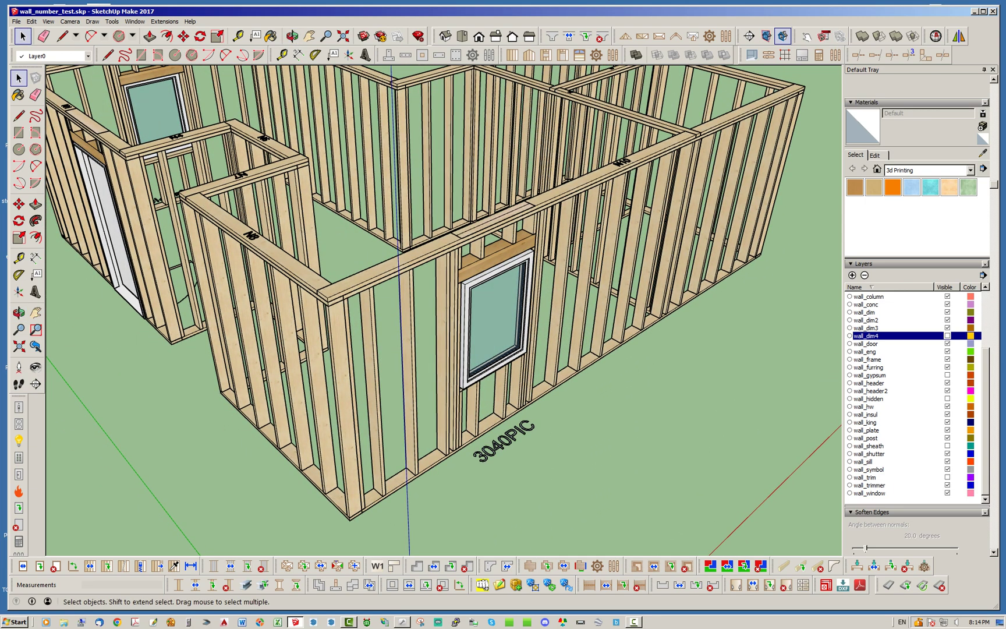
pyautogui.scroll(2, 323, 291)
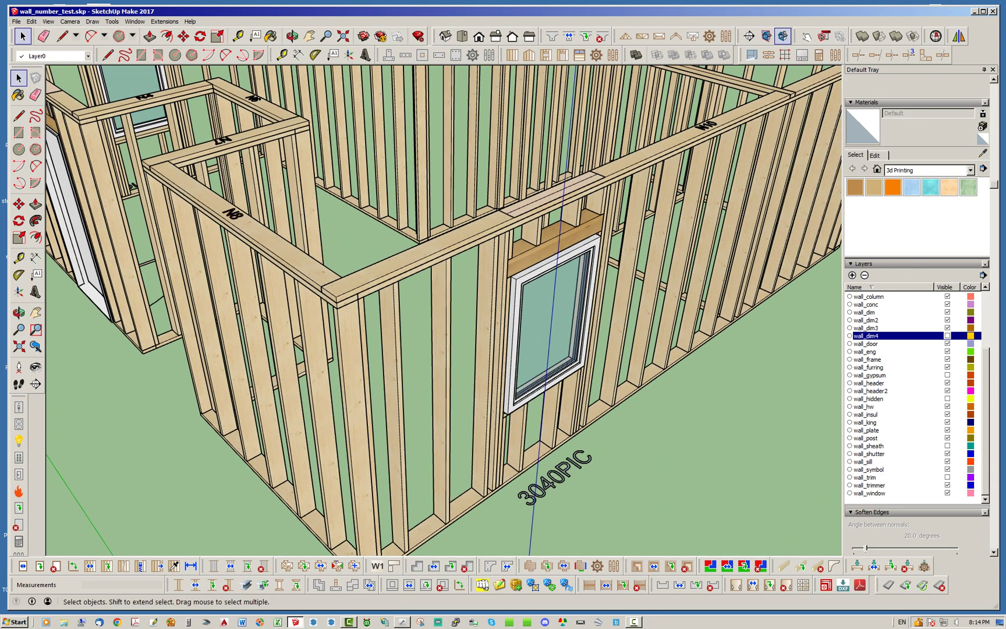
pyautogui.scroll(-3, 384, 420)
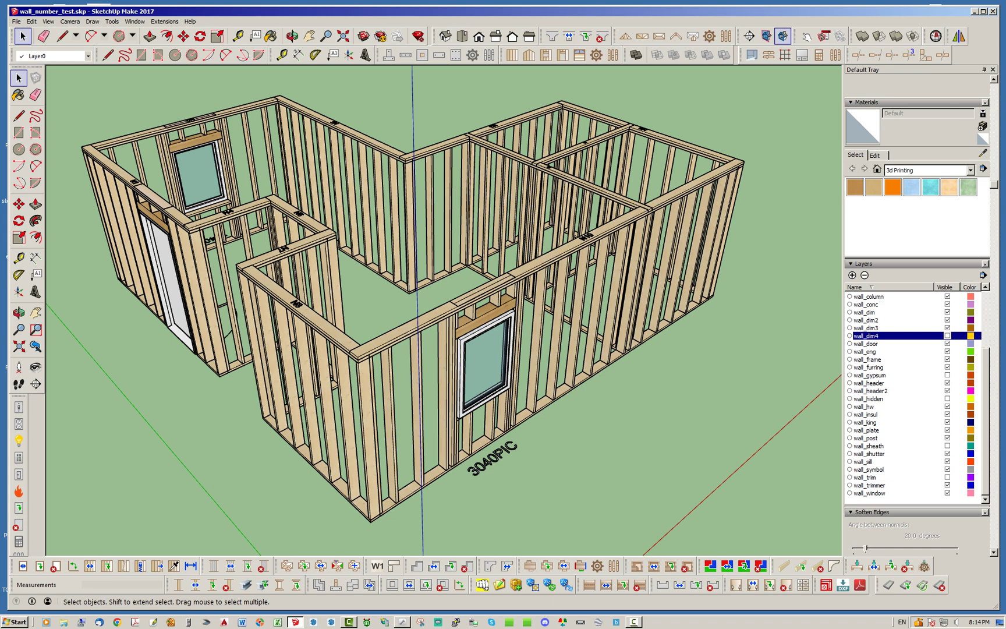
pyautogui.moveTo(373, 384); pyautogui.dragTo(457, 341, button='middle')
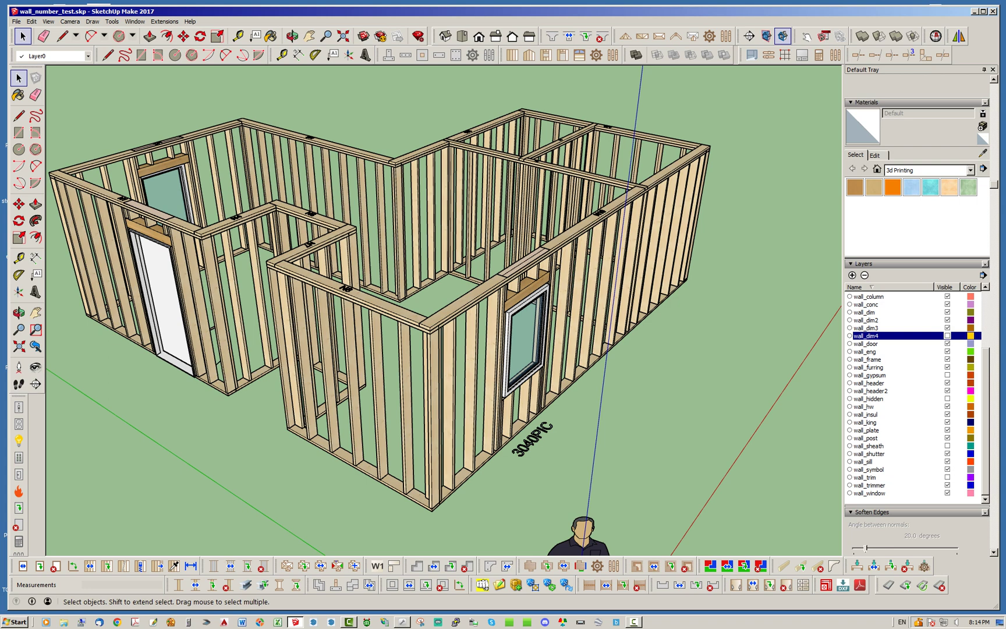
pyautogui.rightClick(476, 296)
pyautogui.click(501, 440)
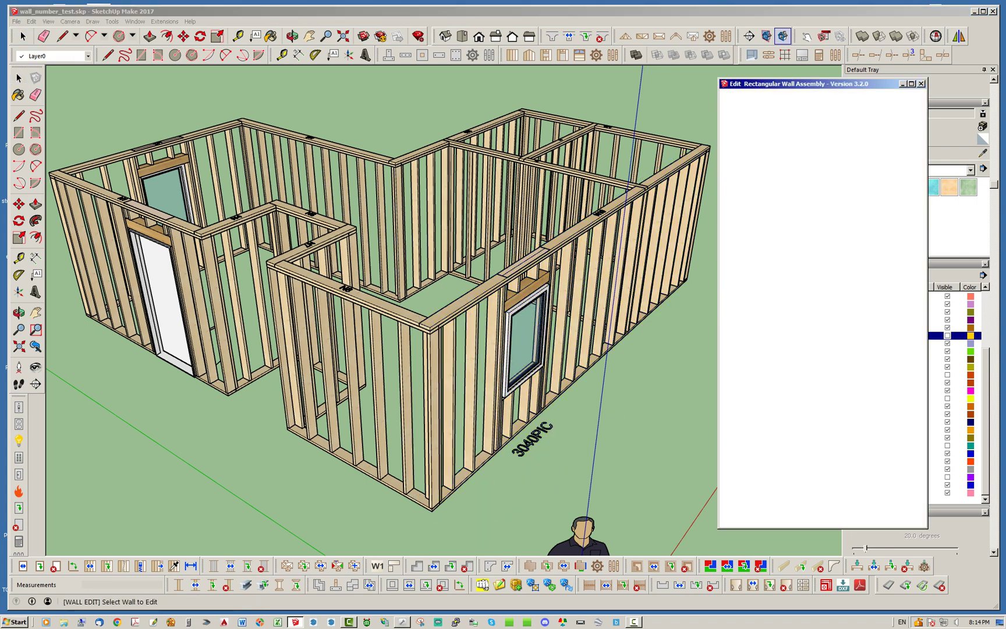
pyautogui.scroll(-15, 821, 309)
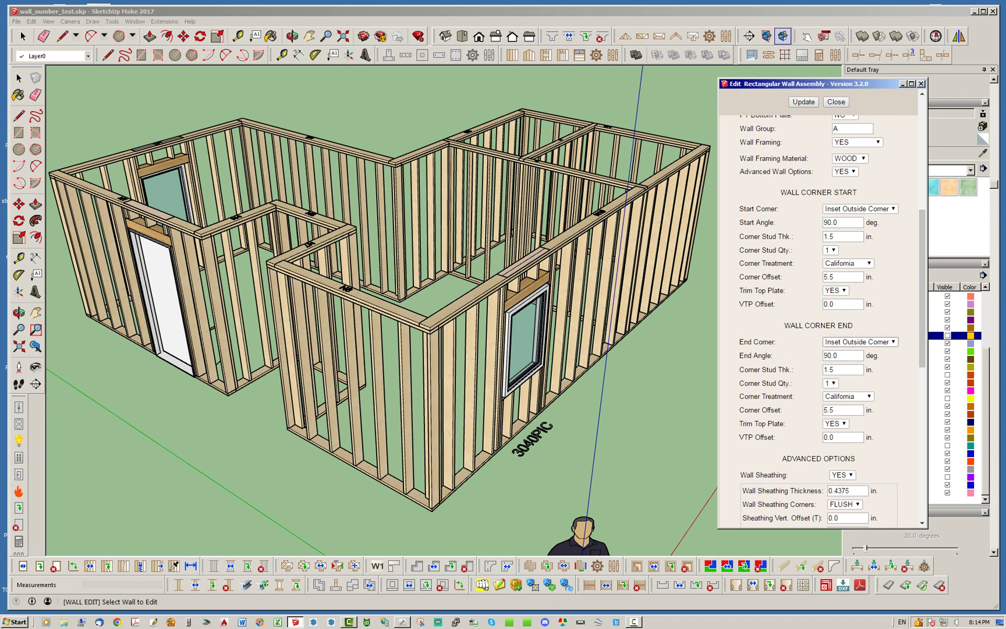
pyautogui.click(860, 342)
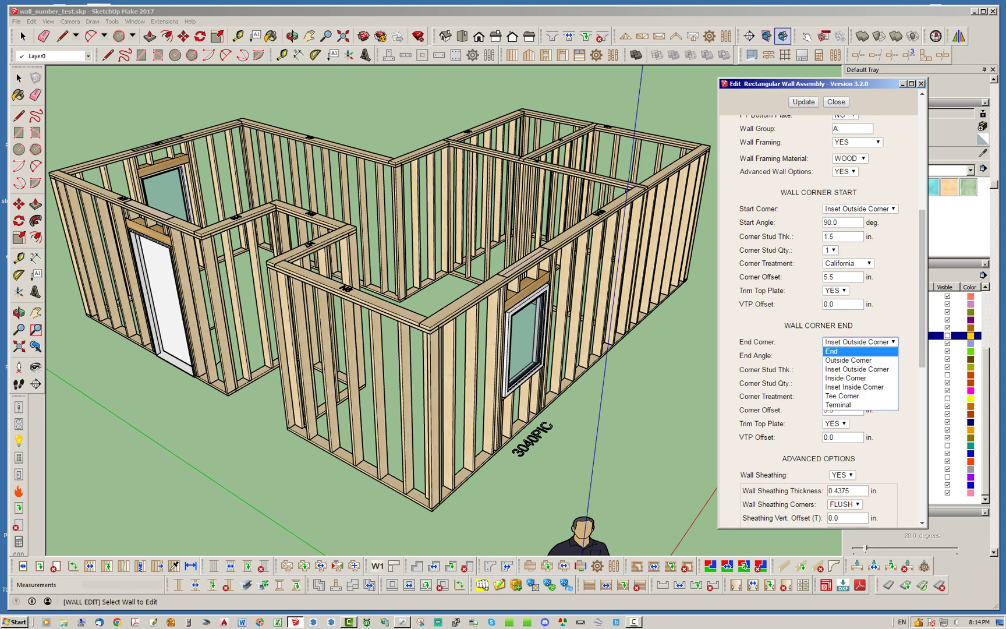
pyautogui.click(860, 341)
pyautogui.click(836, 102)
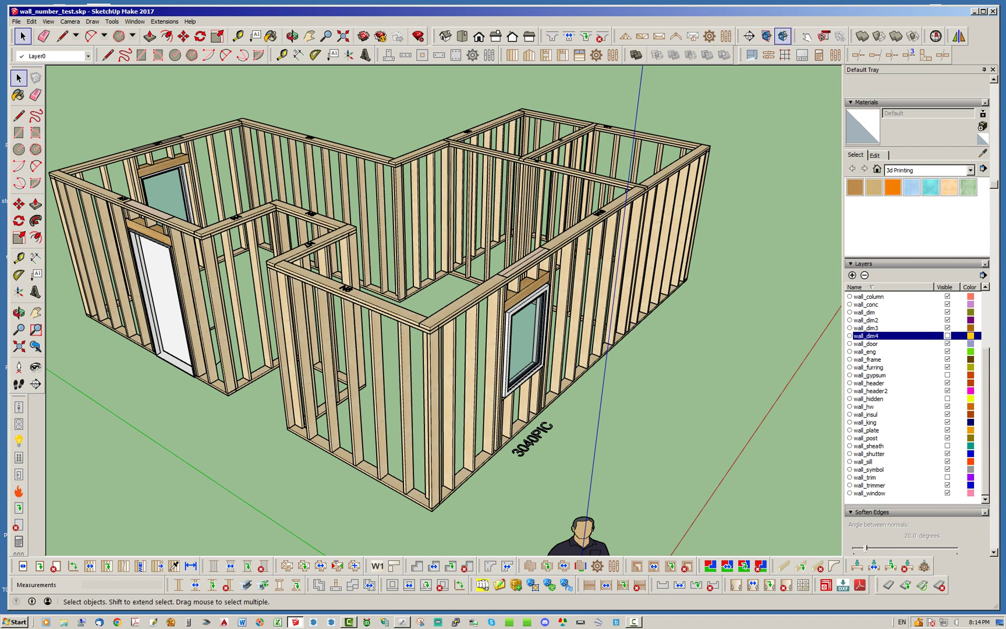
# Select the long window wall and the adjoining short front wall in turn, and examine how their framing meets at the corner.
pyautogui.scroll(3, 424, 313)
pyautogui.click(436, 320)
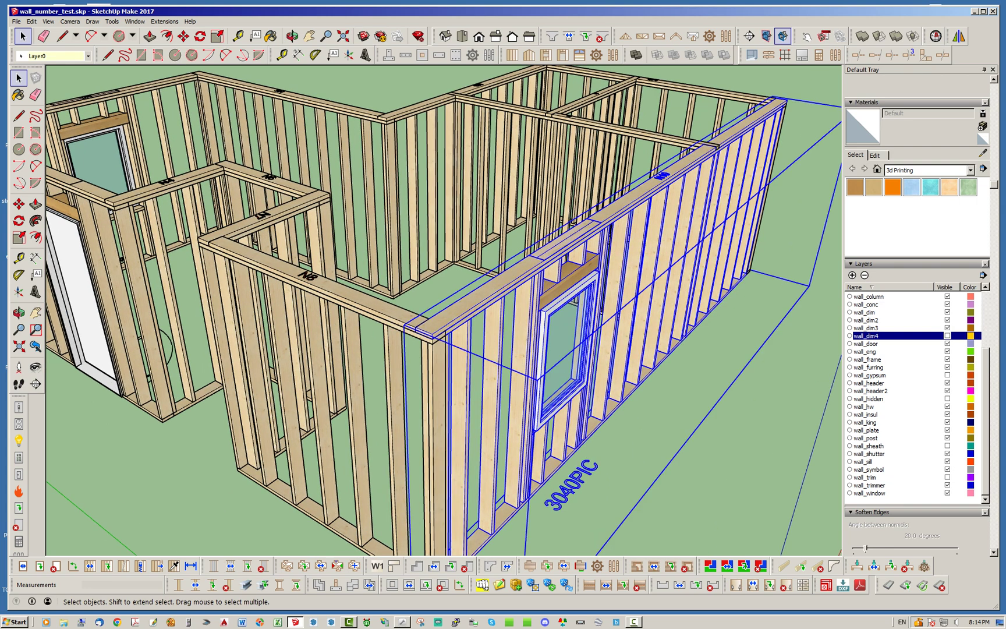
pyautogui.click(377, 307)
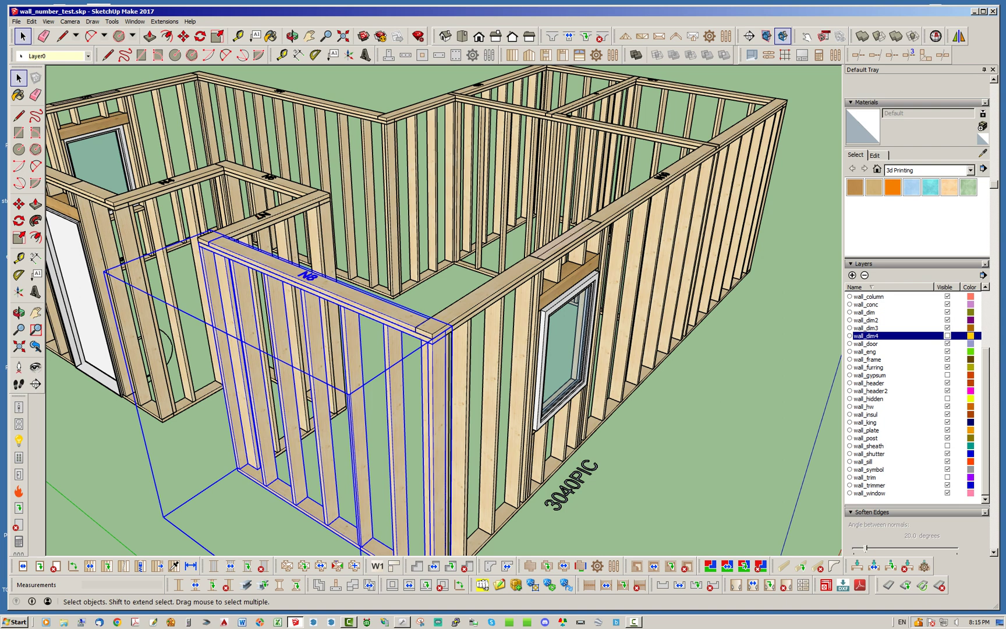
pyautogui.click(494, 287)
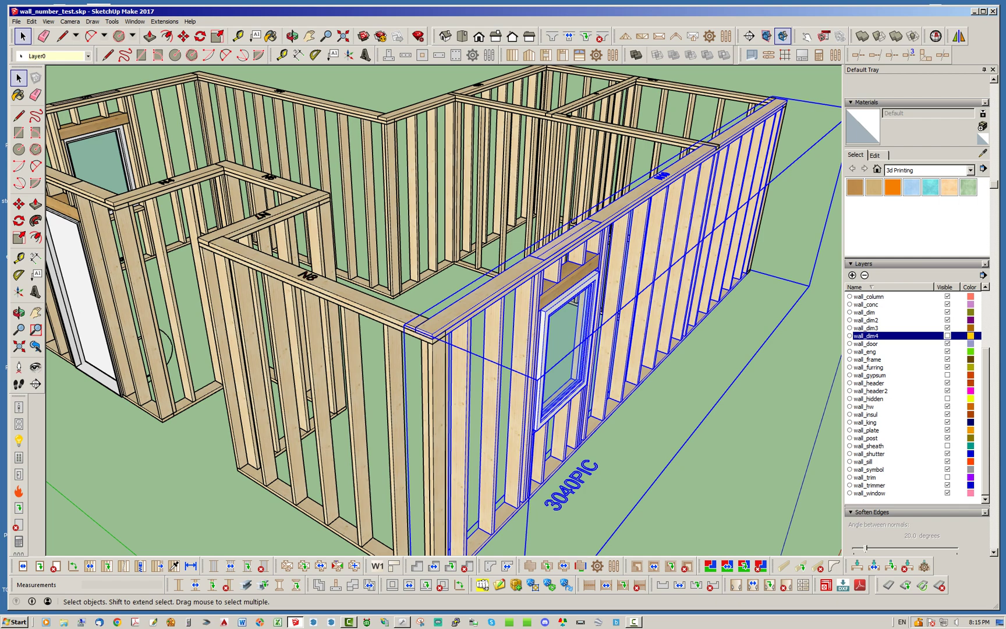
pyautogui.click(372, 349)
pyautogui.scroll(-4, 338, 314)
pyautogui.scroll(3, 337, 314)
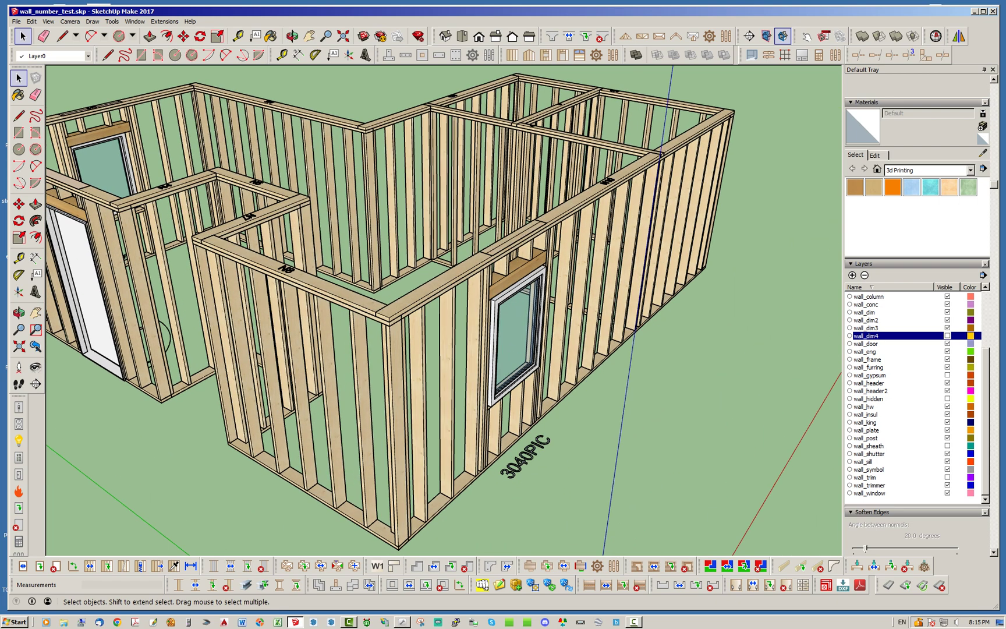
pyautogui.moveTo(343, 314); pyautogui.dragTo(401, 308, button='middle')
pyautogui.scroll(-2, 512, 186)
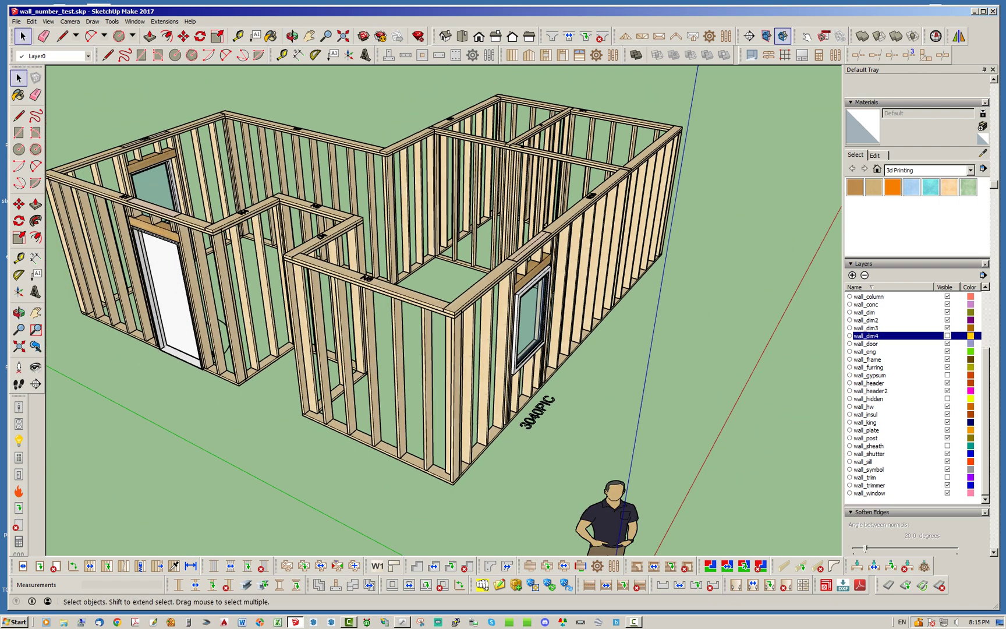
pyautogui.scroll(3, 420, 502)
pyautogui.moveTo(420, 502); pyautogui.dragTo(383, 516, button='middle')
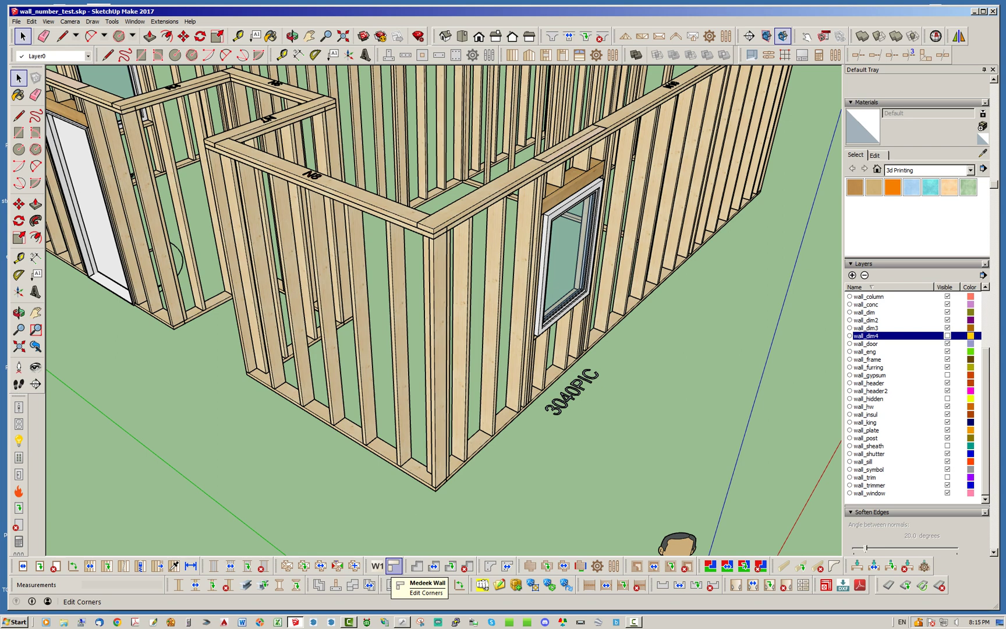
# Use the Edit Corners tool to check the corner types at both ends of the long window wall and on the adjoining N8 wall.
pyautogui.click(394, 565)
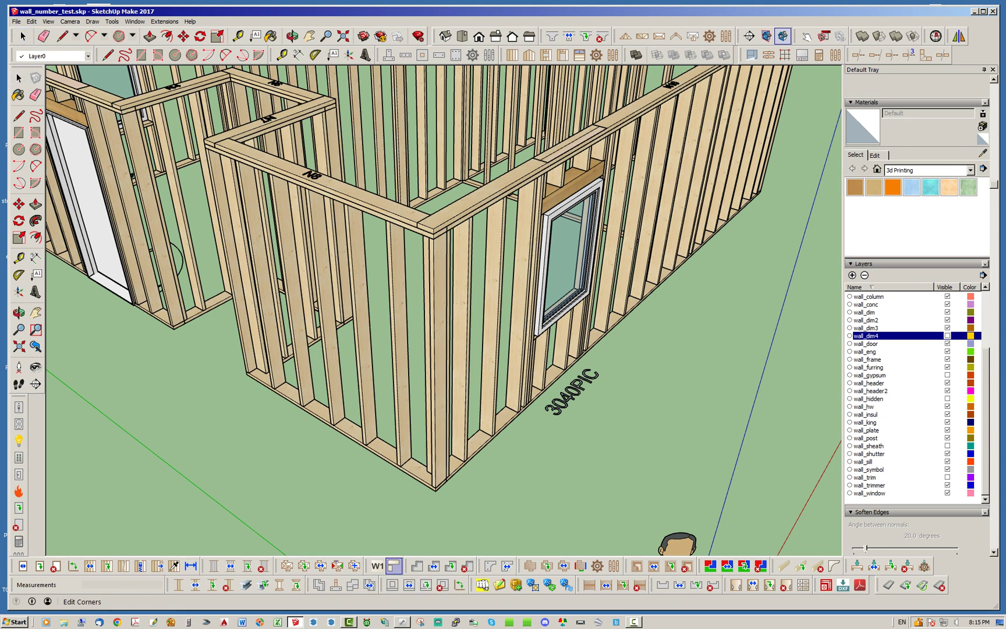
pyautogui.scroll(-5, 501, 395)
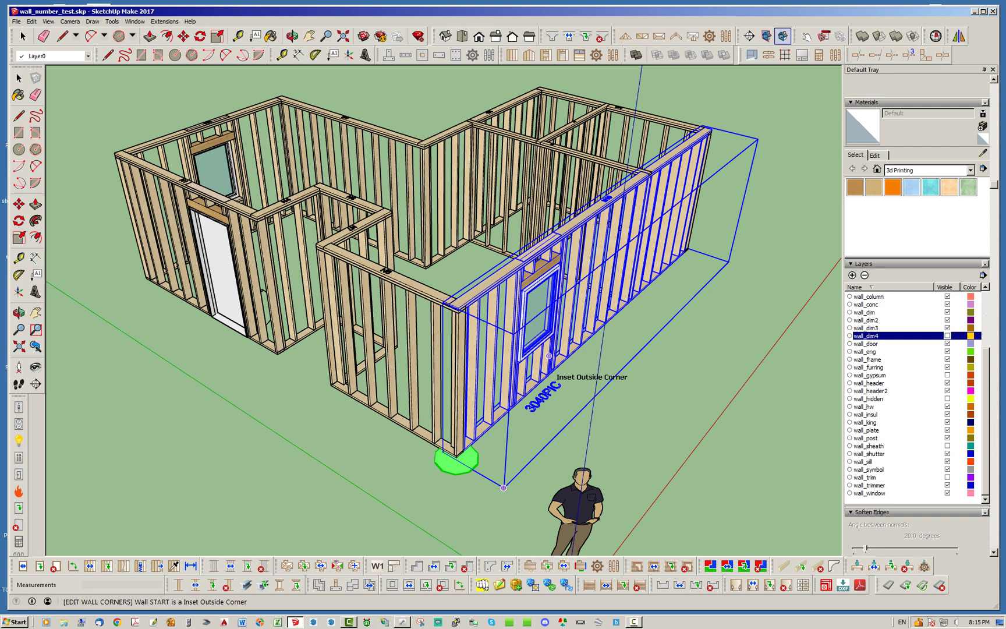
pyautogui.click(504, 488)
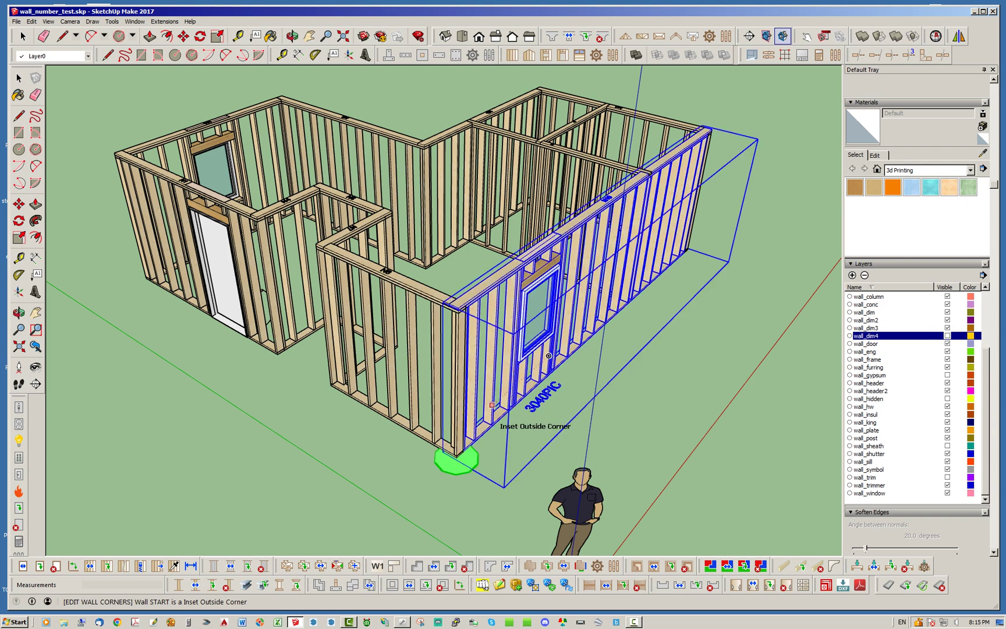
pyautogui.moveTo(395, 376); pyautogui.dragTo(477, 387, button='middle')
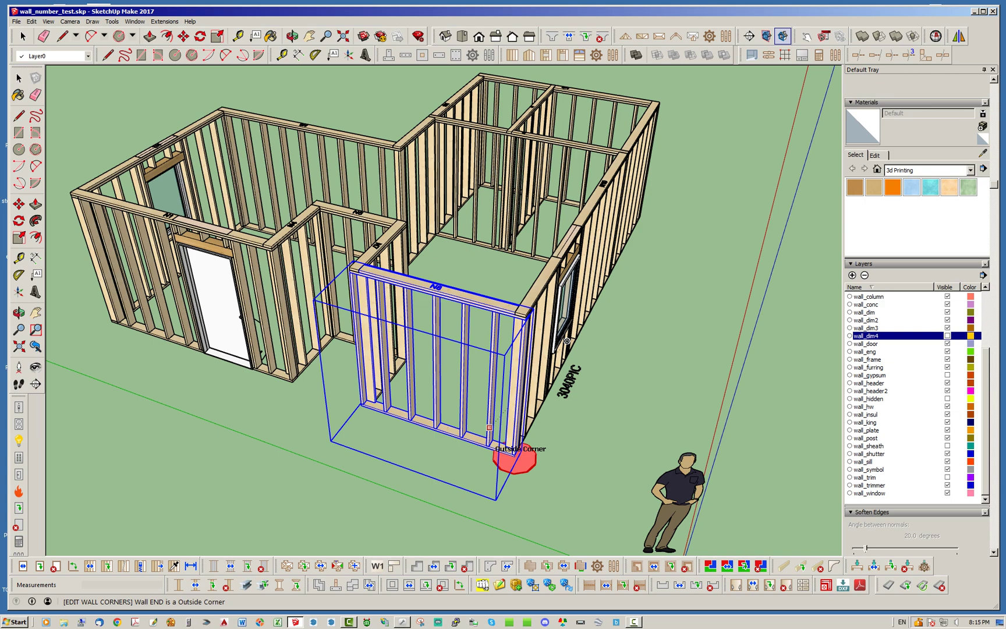
pyautogui.moveTo(566, 341); pyautogui.dragTo(320, 390, button='middle')
pyautogui.scroll(-2, 326, 381)
pyautogui.scroll(2, 431, 377)
pyautogui.moveTo(447, 377); pyautogui.dragTo(335, 345, button='middle')
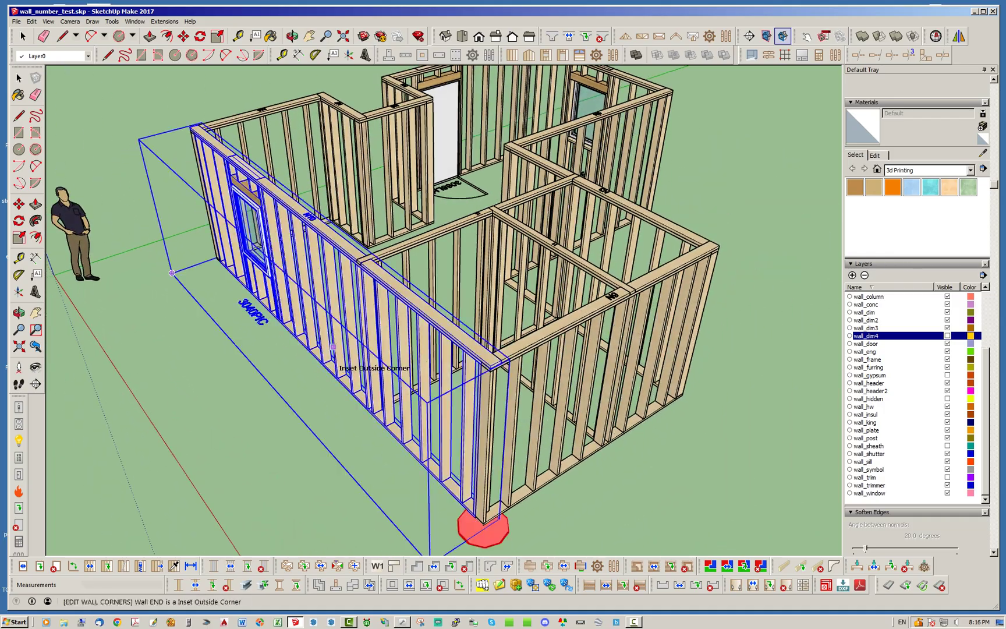
# At the corner farthest from the window, set the end wall's start to Inset Outside Corner and the long window wall's end to Outside Corner.
pyautogui.scroll(2, 335, 345)
pyautogui.scroll(-4, 257, 286)
pyautogui.scroll(4, 406, 390)
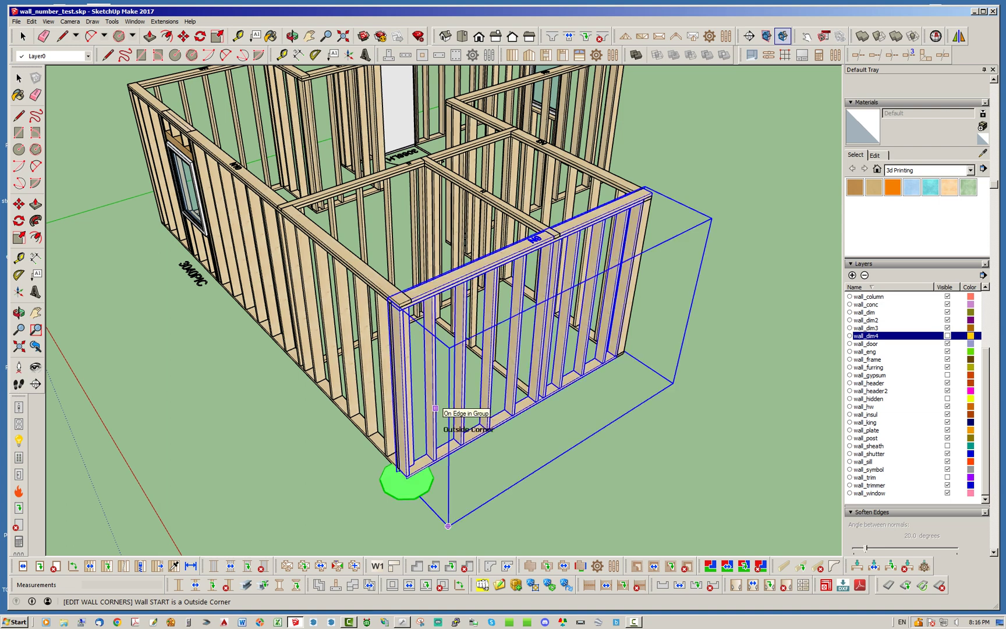
pyautogui.click(432, 406)
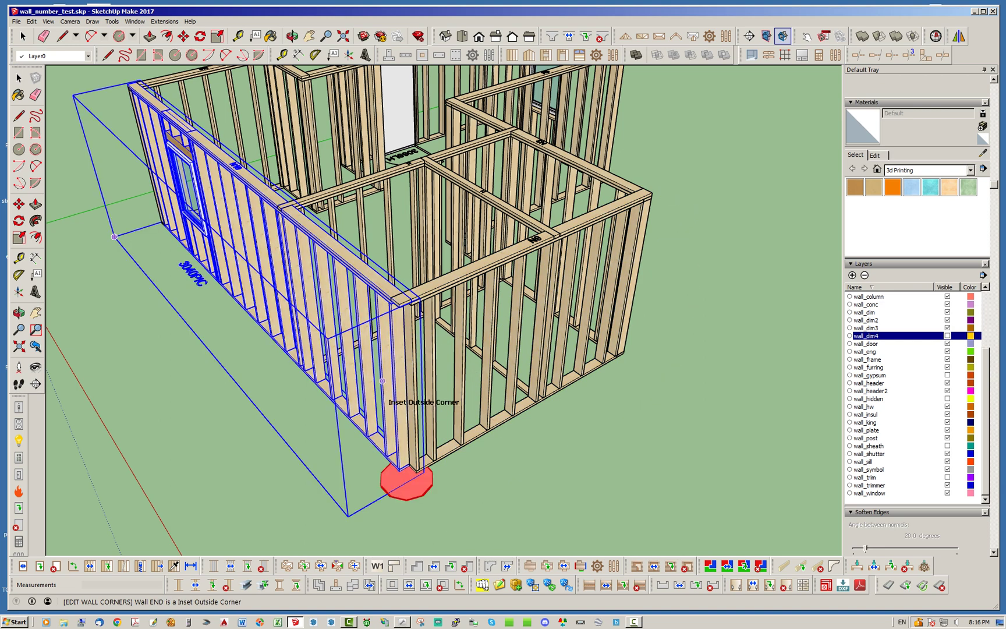
pyautogui.click(382, 380)
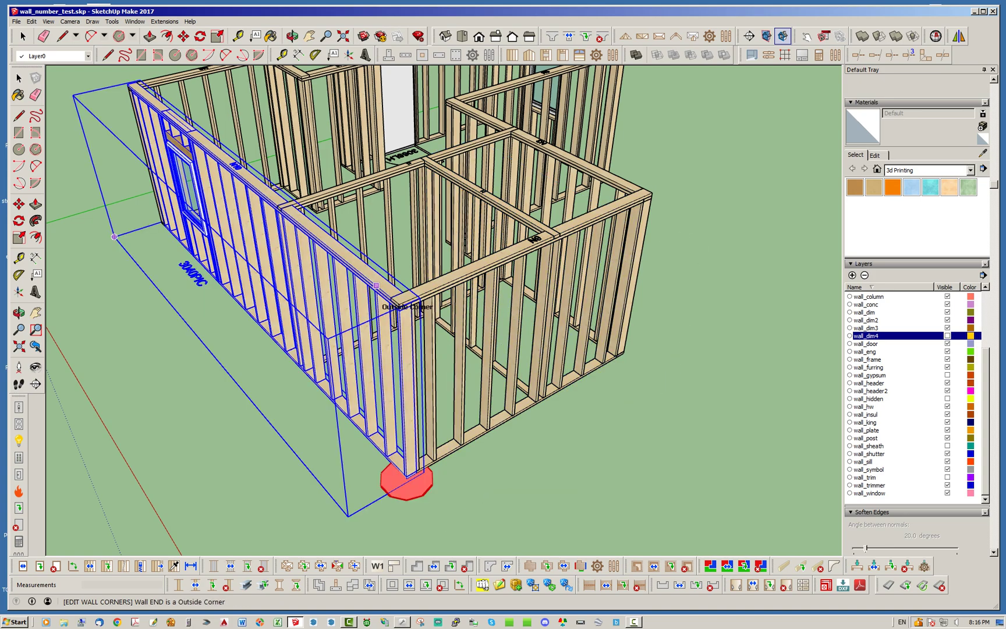
# At the corner near the window, set the N8 wall's end to Inset Outside Corner and the long N10 wall's start to Outside Corner.
pyautogui.moveTo(258, 323)
pyautogui.mouseDown(button='middle')
pyautogui.moveTo(350, 326)
pyautogui.moveTo(431, 314)
pyautogui.mouseUp(button='middle')
pyautogui.scroll(-2, 433, 312)
pyautogui.moveTo(372, 326)
pyautogui.mouseDown(button='middle')
pyautogui.moveTo(518, 314)
pyautogui.moveTo(512, 343)
pyautogui.mouseUp(button='middle')
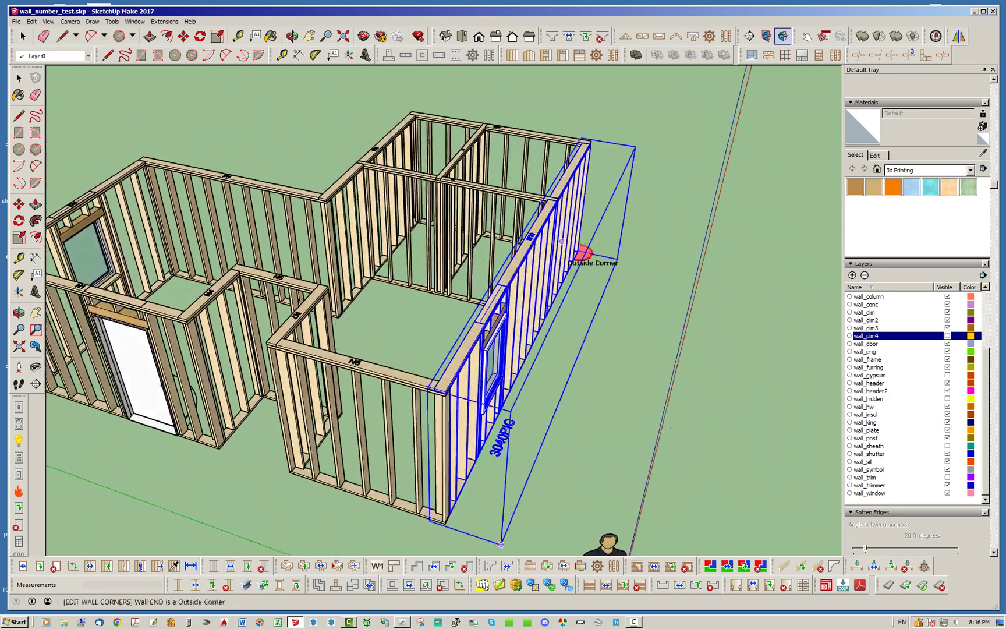
pyautogui.scroll(5, 448, 504)
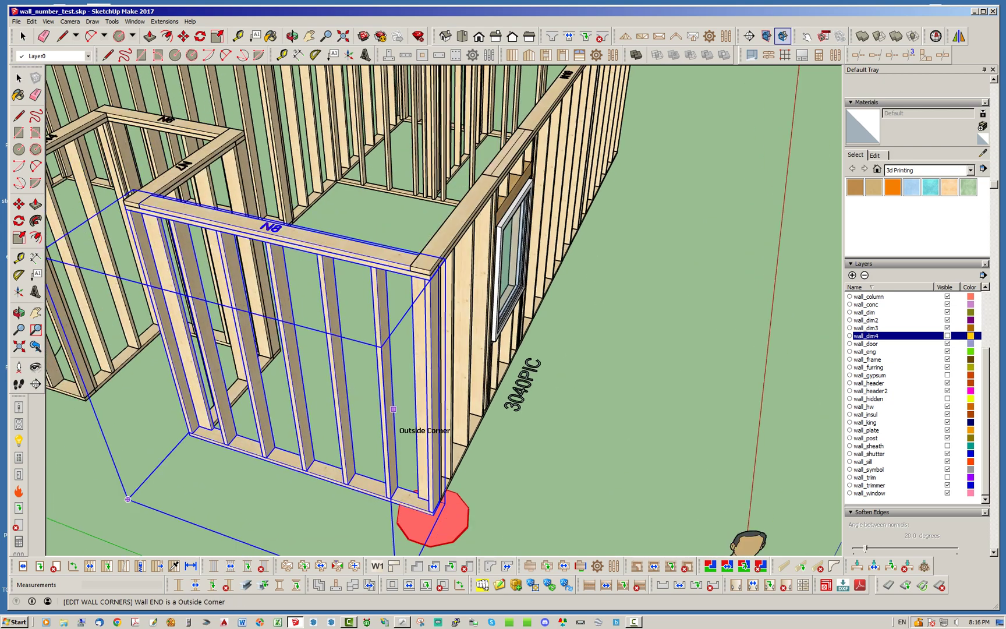
pyautogui.moveTo(500, 378); pyautogui.dragTo(428, 373, button='middle')
pyautogui.moveTo(401, 495); pyautogui.dragTo(415, 444, button='middle')
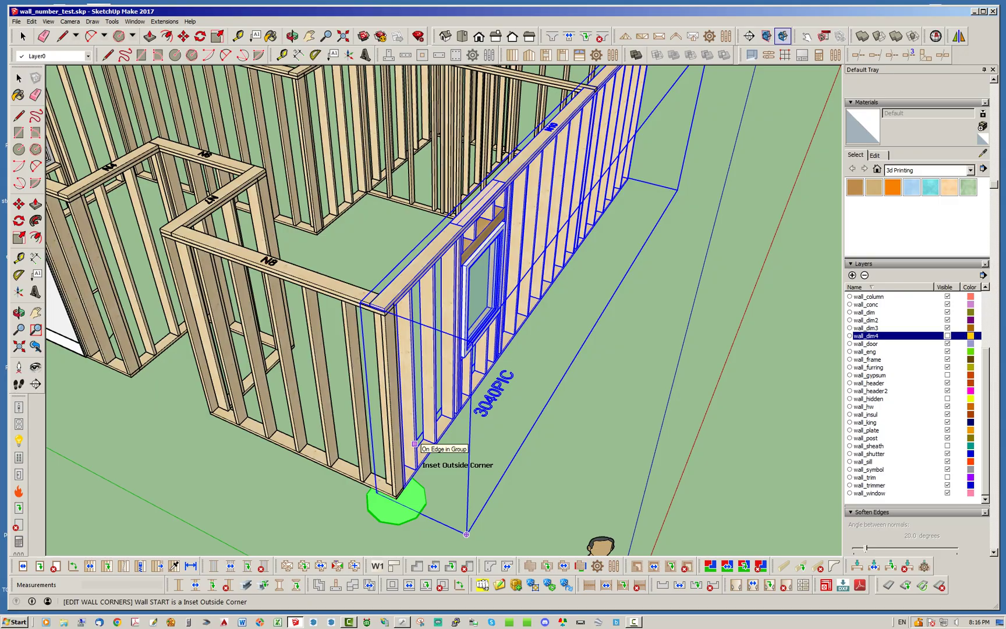
pyautogui.click(415, 443)
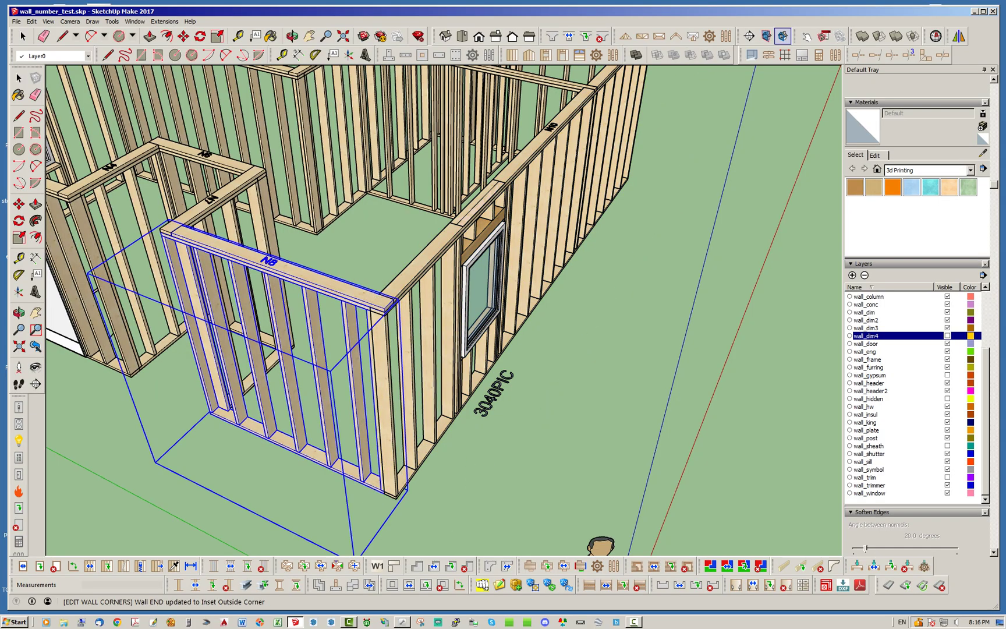
# At the corner between walls N6 and N7, set N6's end to Inset Inside Corner and N7's start to Inside Corner.
pyautogui.moveTo(415, 444); pyautogui.dragTo(229, 541, button='middle')
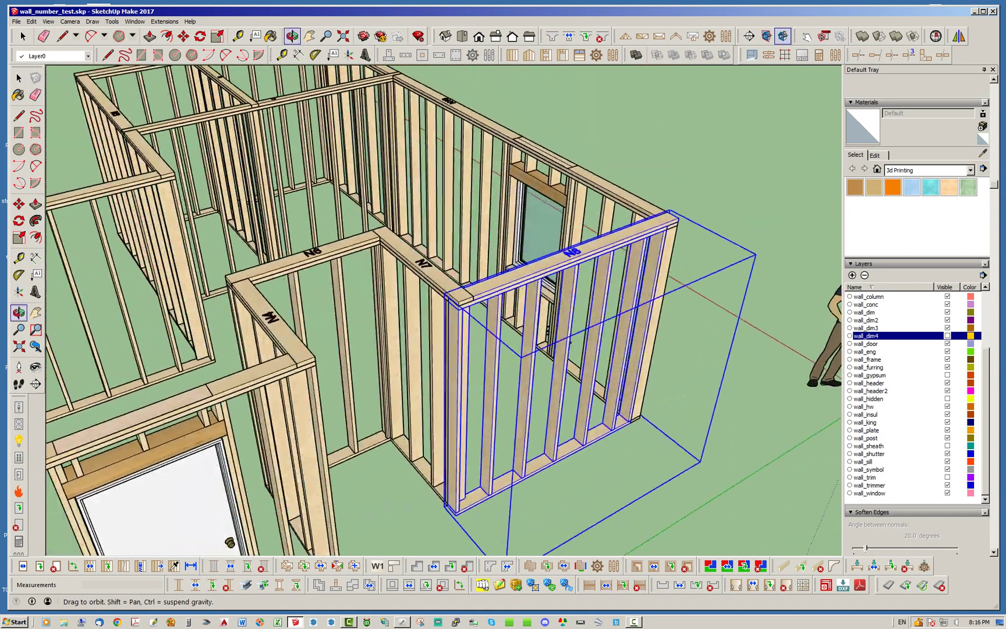
pyautogui.moveTo(559, 355); pyautogui.dragTo(323, 326, button='middle')
pyautogui.scroll(-2, 323, 326)
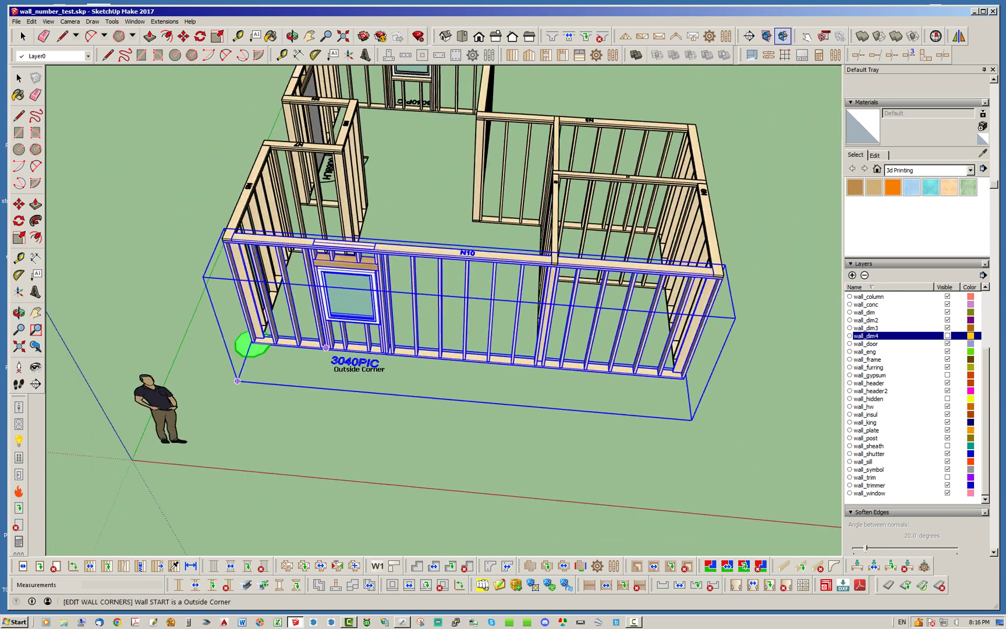
pyautogui.scroll(5, 270, 73)
pyautogui.moveTo(437, 336); pyautogui.dragTo(287, 335, button='middle')
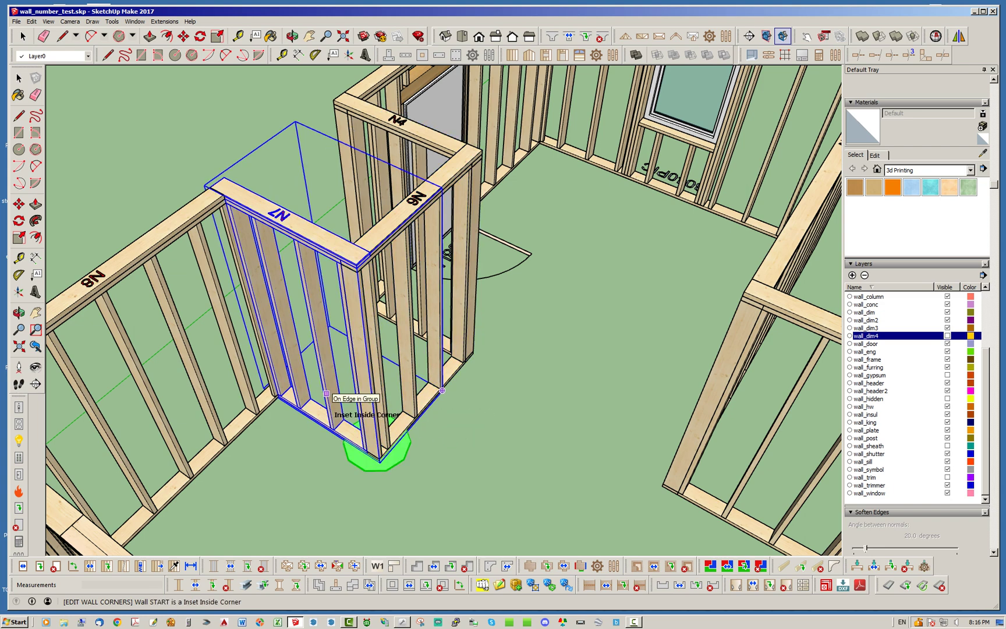
pyautogui.click(326, 393)
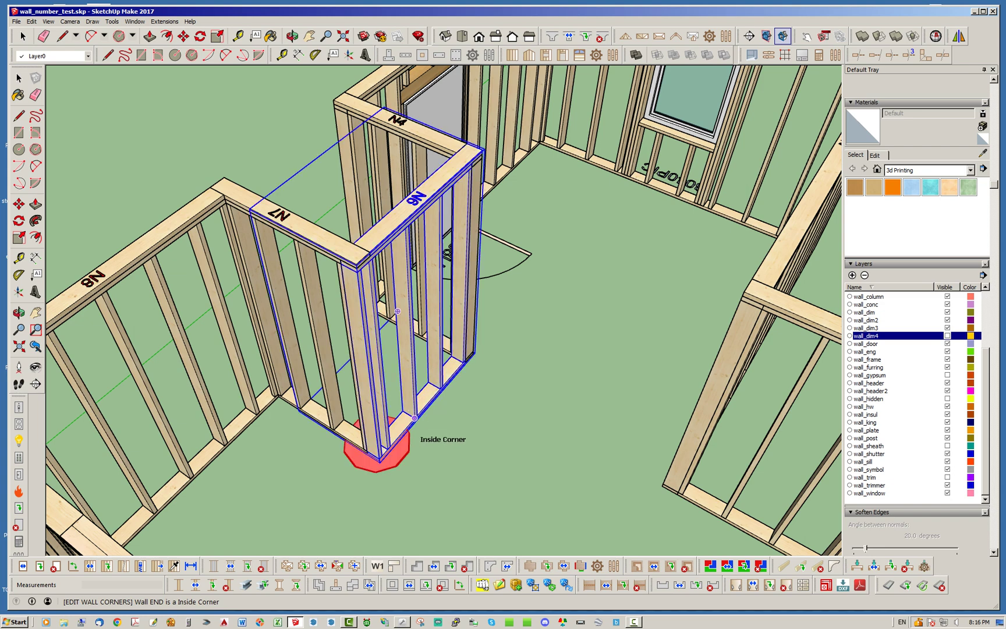
pyautogui.click(415, 417)
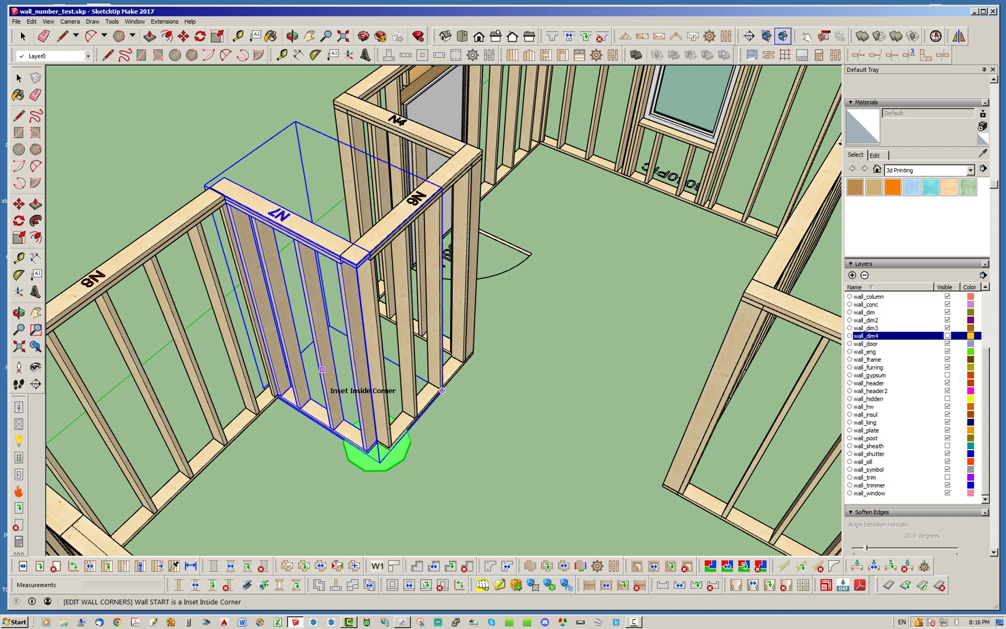
pyautogui.click(370, 447)
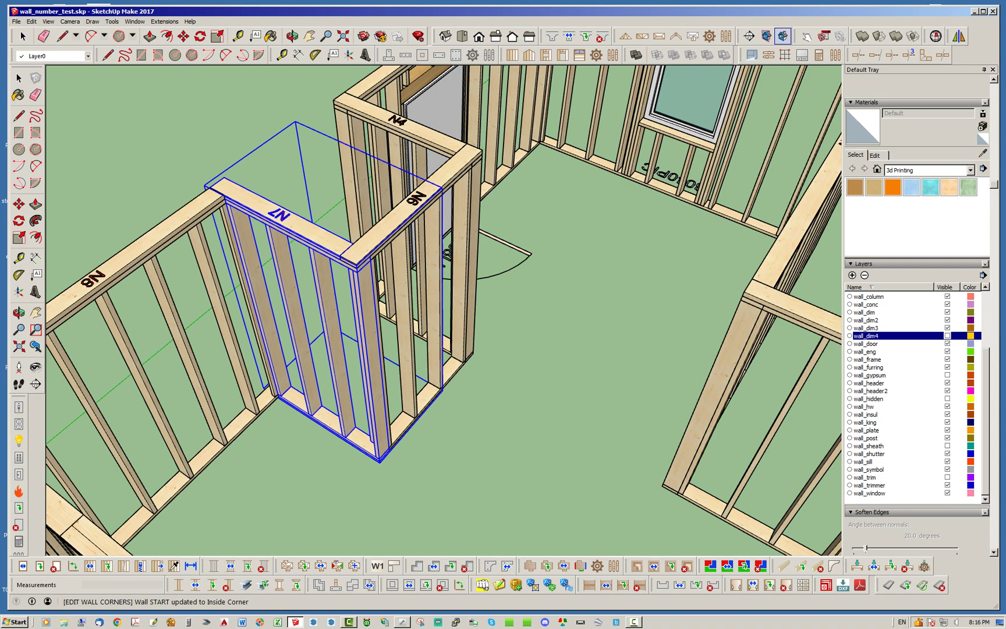
pyautogui.click(442, 390)
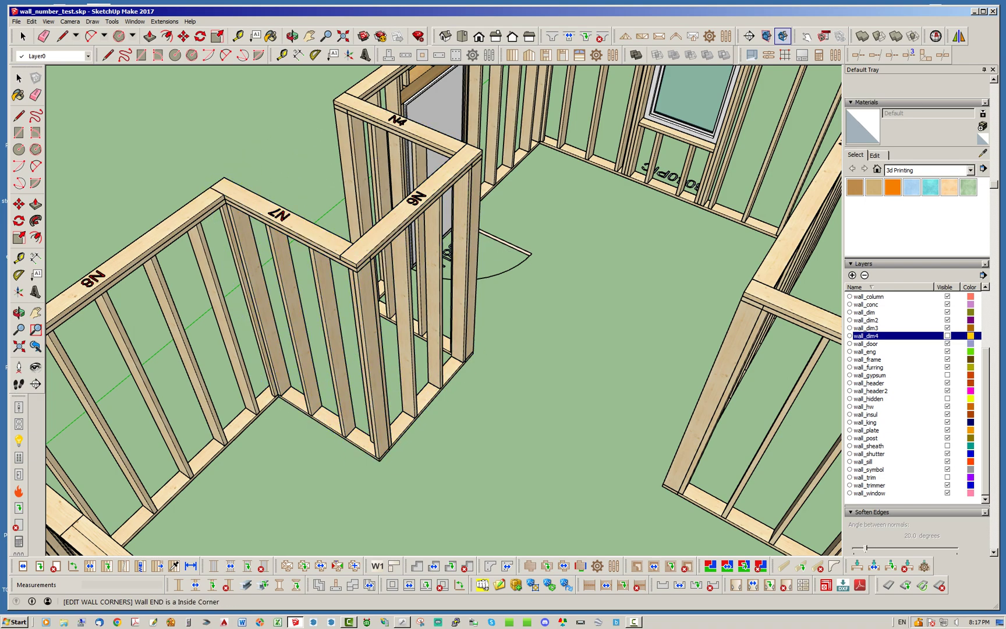
pyautogui.moveTo(442, 390); pyautogui.dragTo(446, 318, button='middle')
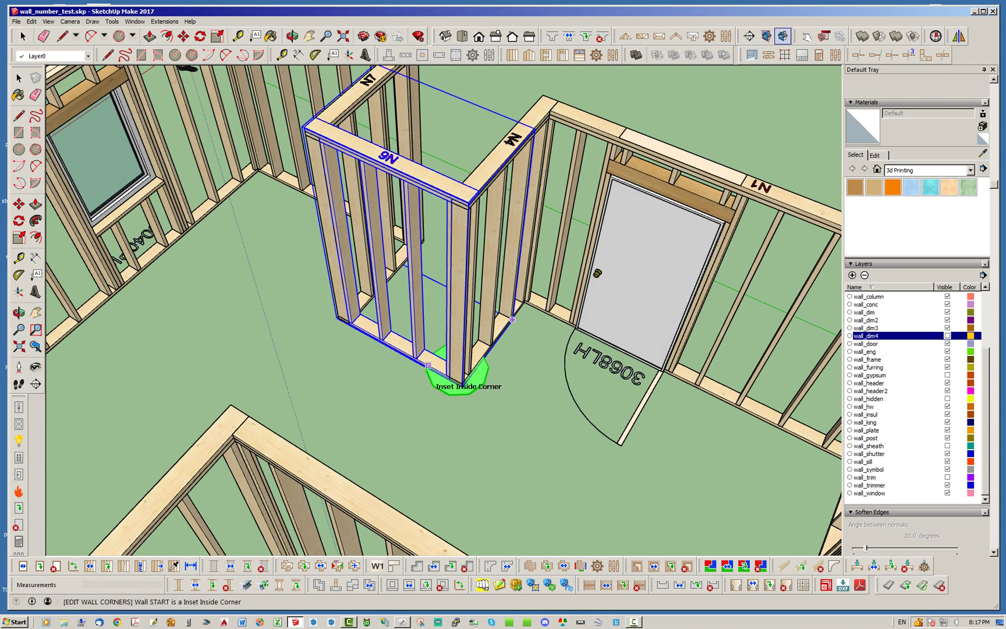
# At the corner between walls N6 and N4, set N6's start to Inset Inside Corner and N4's end to Inside Corner.
pyautogui.click(489, 347)
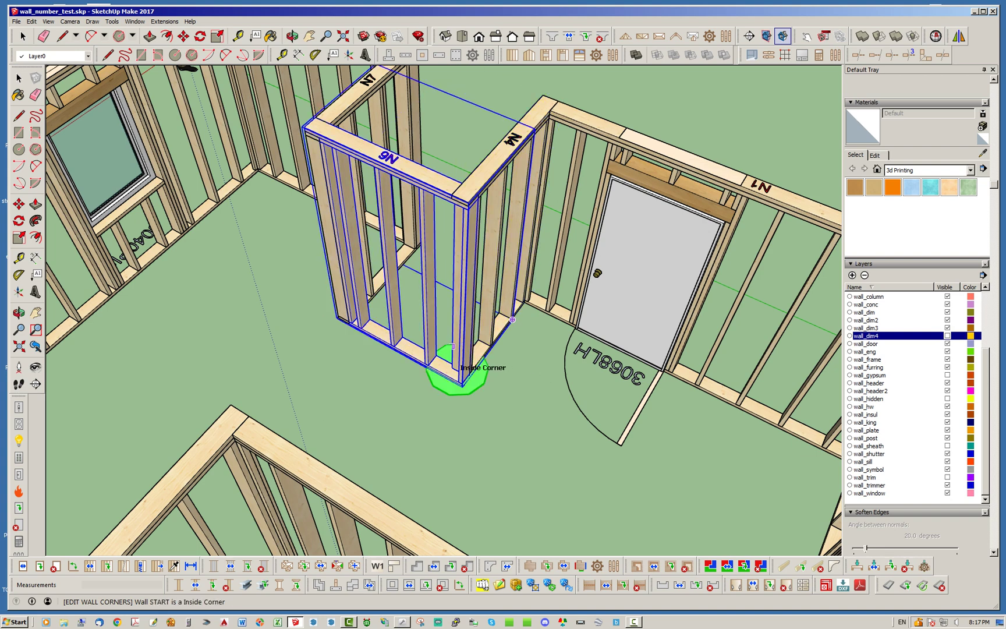
pyautogui.click(435, 369)
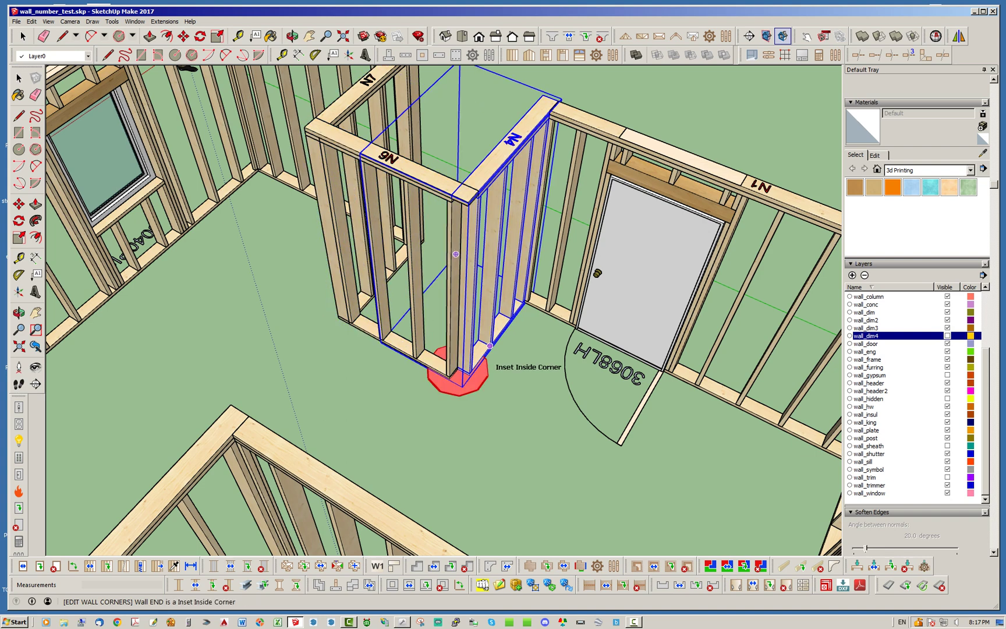
pyautogui.click(487, 351)
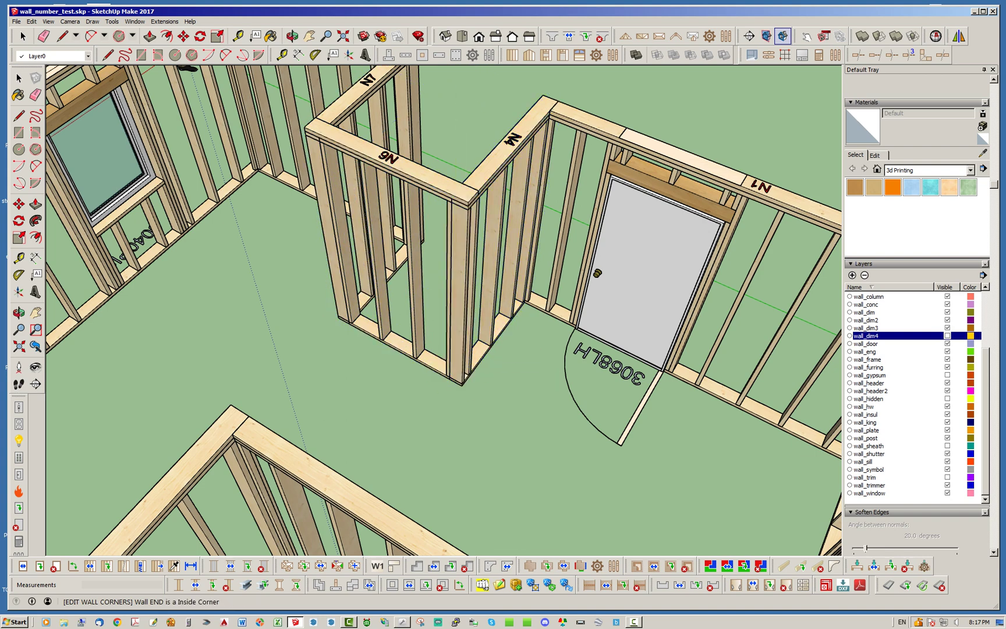
# Check the corner types at both ends of the N1 door wall and at the N5 wall's inside corner.
pyautogui.moveTo(487, 355); pyautogui.dragTo(114, 328, button='middle')
pyautogui.scroll(-3, 512, 314)
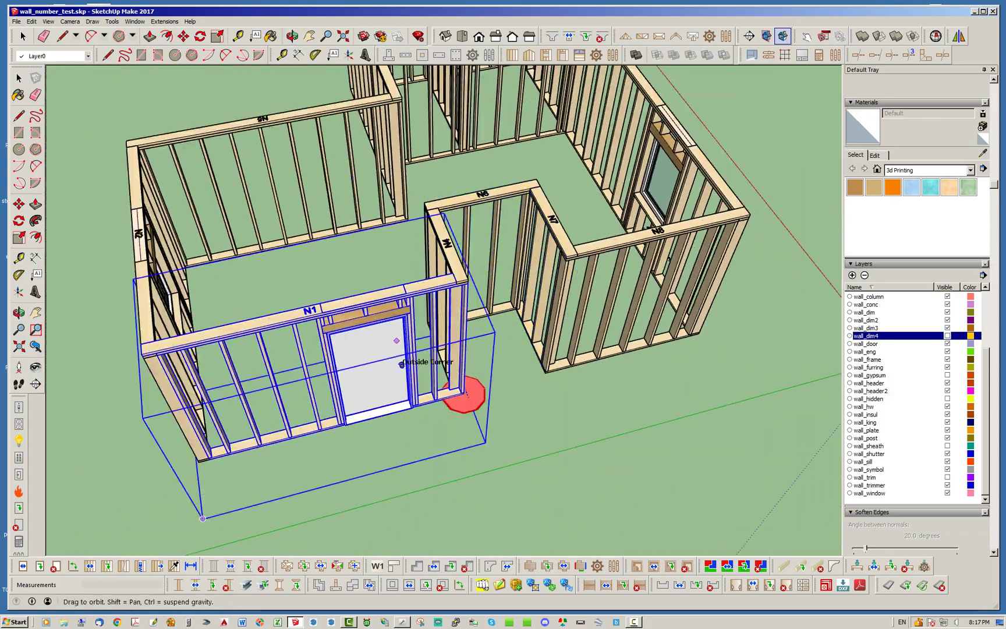
pyautogui.moveTo(401, 340); pyautogui.dragTo(573, 355, button='middle')
pyautogui.scroll(-4, 378, 265)
pyautogui.scroll(3, 378, 387)
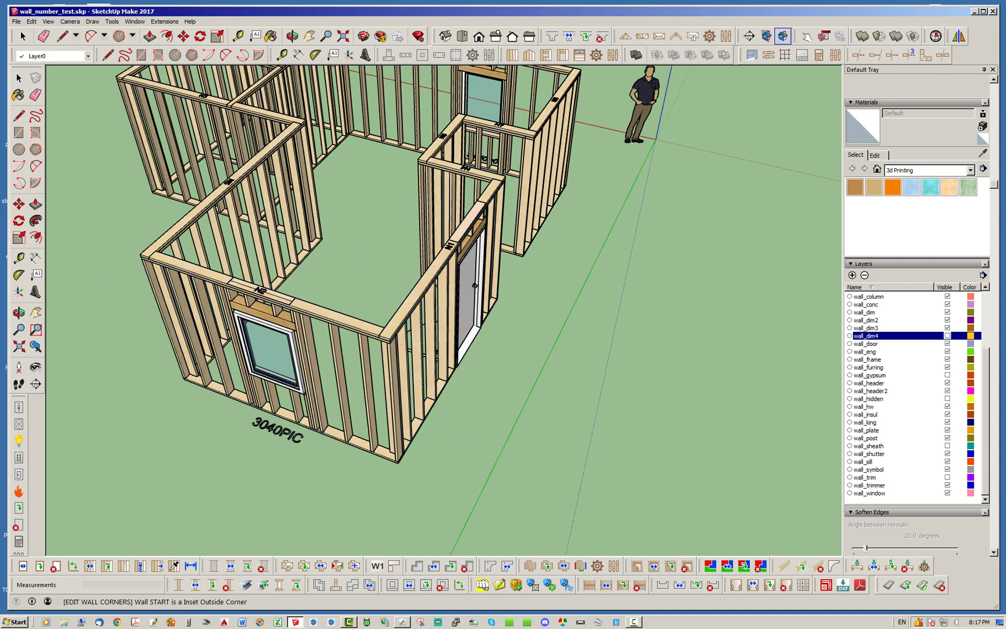
pyautogui.scroll(2, 368, 452)
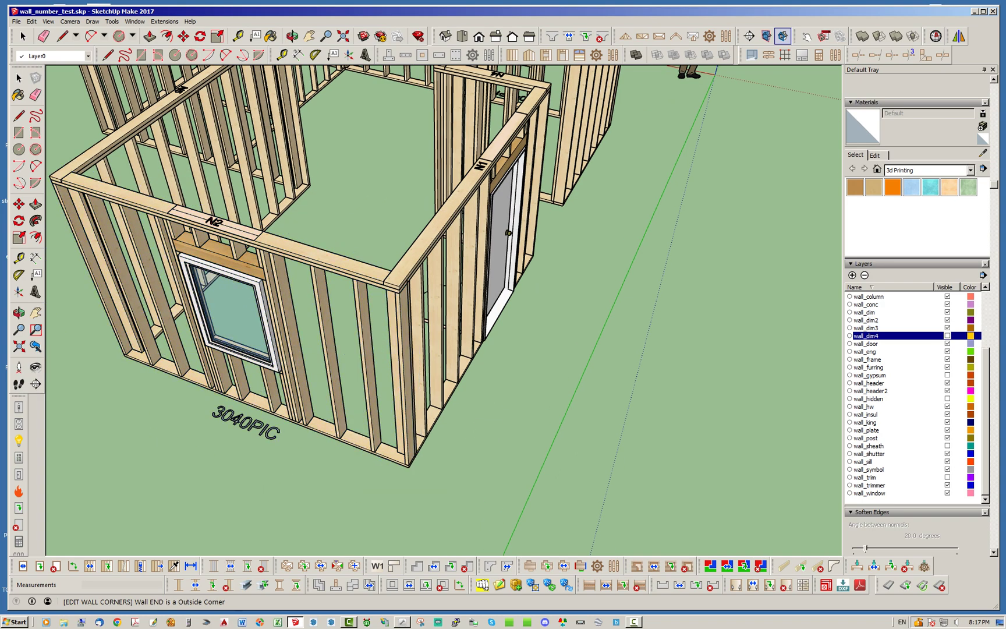
pyautogui.moveTo(389, 446)
pyautogui.mouseDown(button='middle')
pyautogui.moveTo(318, 396)
pyautogui.moveTo(503, 340)
pyautogui.mouseUp(button='middle')
pyautogui.scroll(-5, 503, 339)
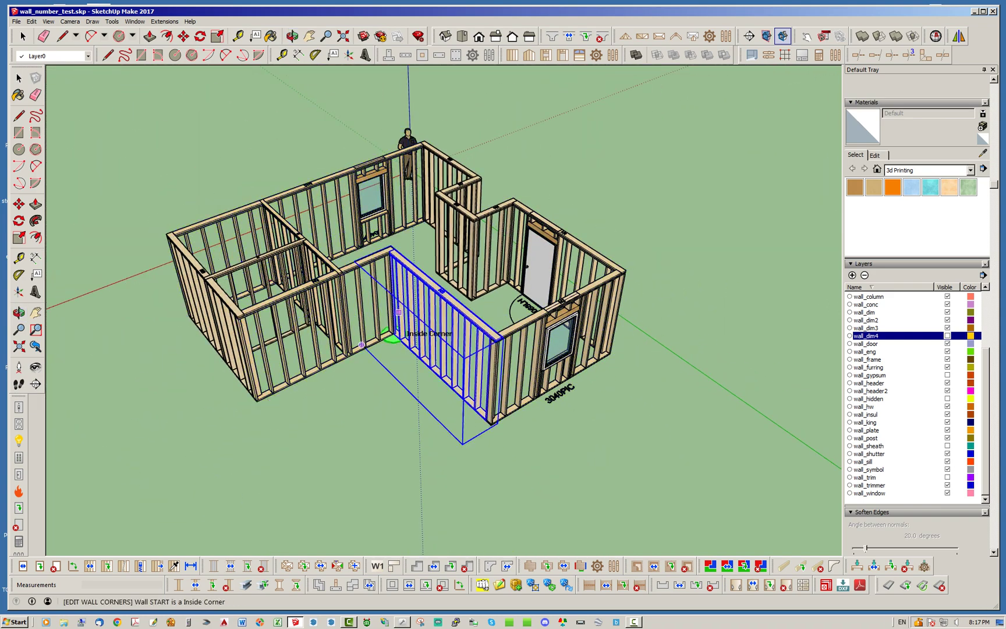
pyautogui.moveTo(503, 339); pyautogui.dragTo(309, 368, button='middle')
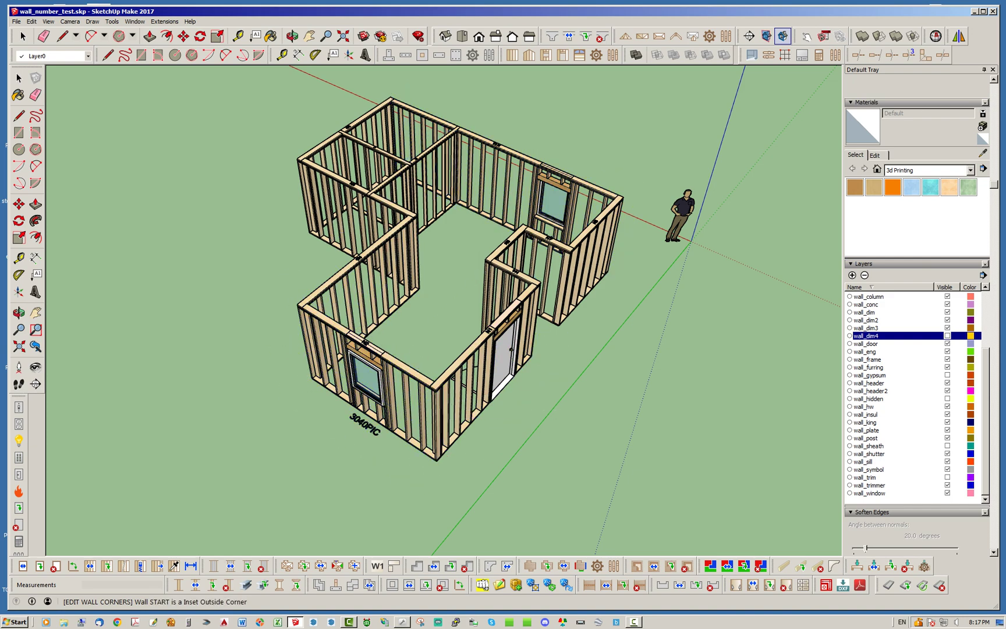
# At the corner between walls N1 and N2, set N1's start to Outside Corner and N2's end to Inset Outside Corner.
pyautogui.scroll(3, 439, 457)
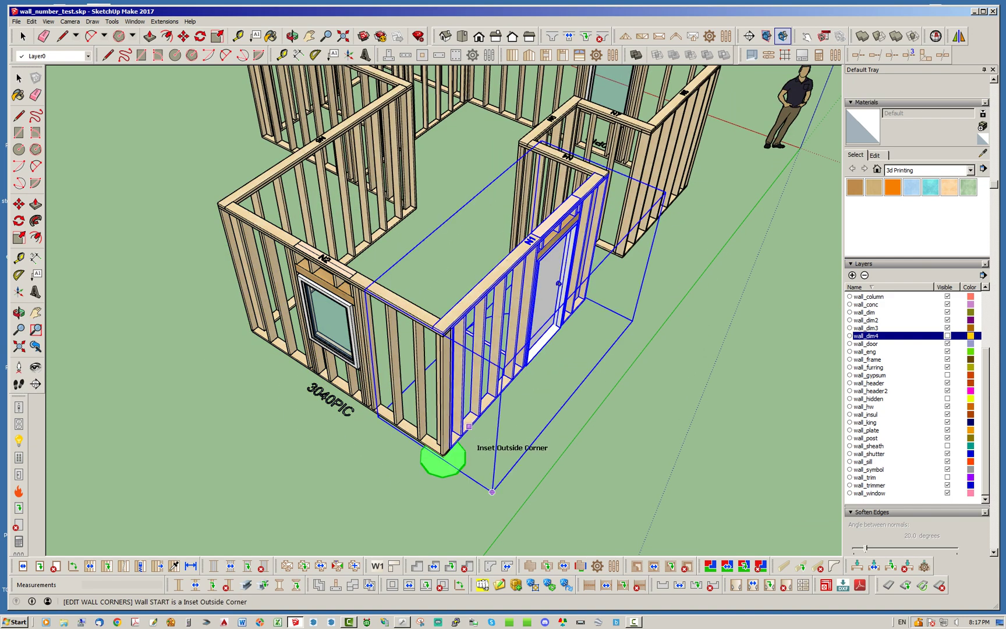
pyautogui.click(469, 426)
pyautogui.click(471, 425)
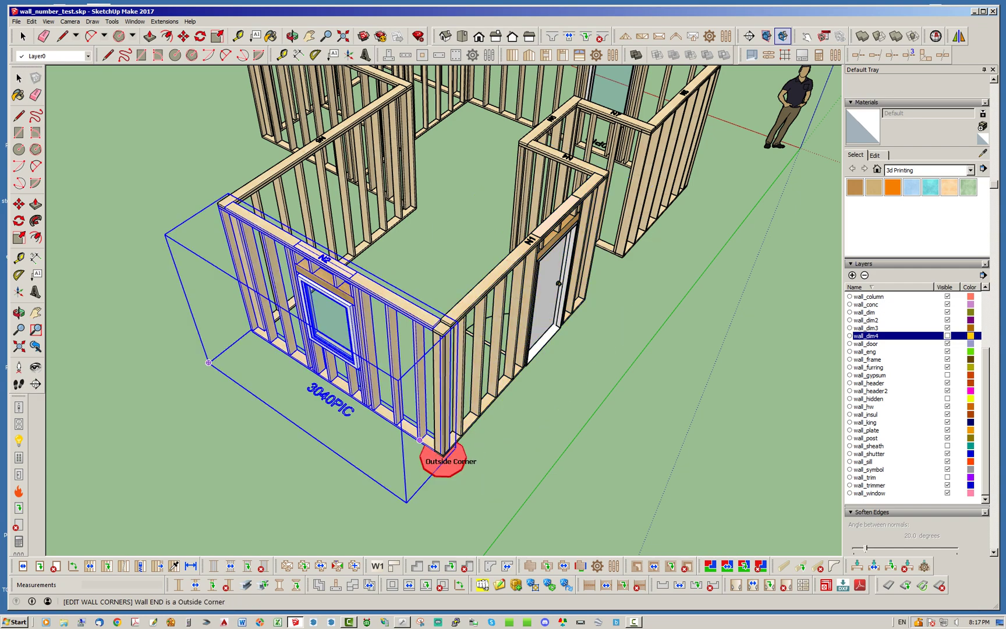
# At the corner between walls N2 and N5, set N2's start to Inset Outside Corner and N5's end to Outside Corner, and leave corner editing.
pyautogui.moveTo(349, 451); pyautogui.dragTo(527, 445, button='middle')
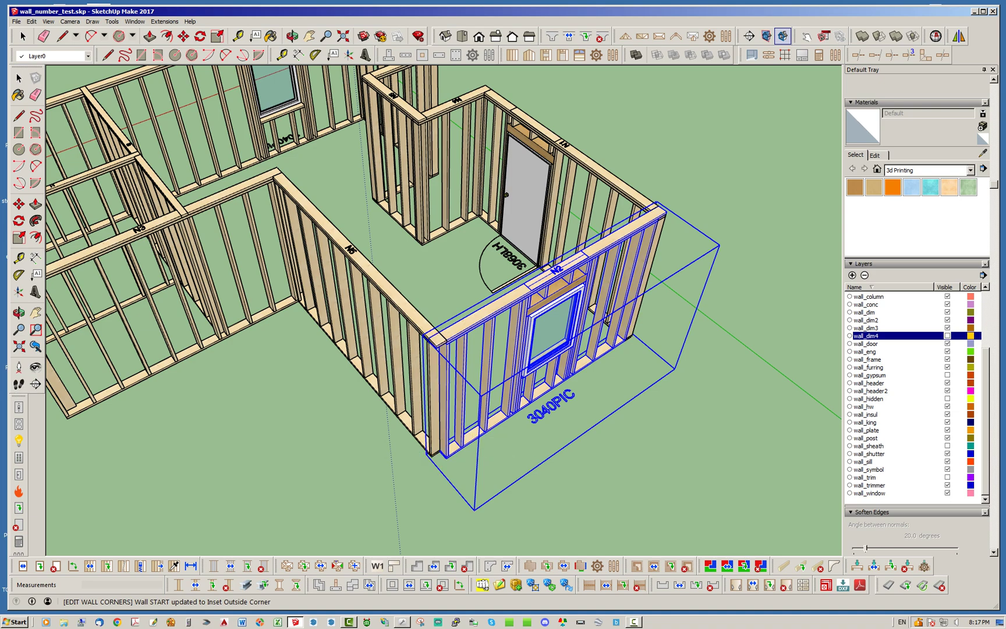
pyautogui.click(405, 423)
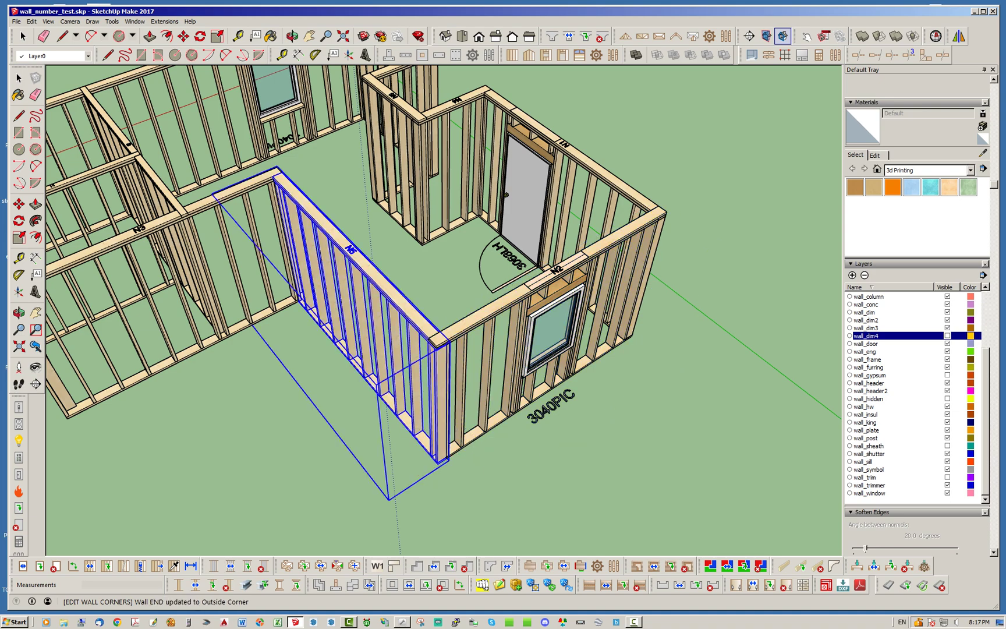
pyautogui.moveTo(416, 420); pyautogui.dragTo(291, 425, button='middle')
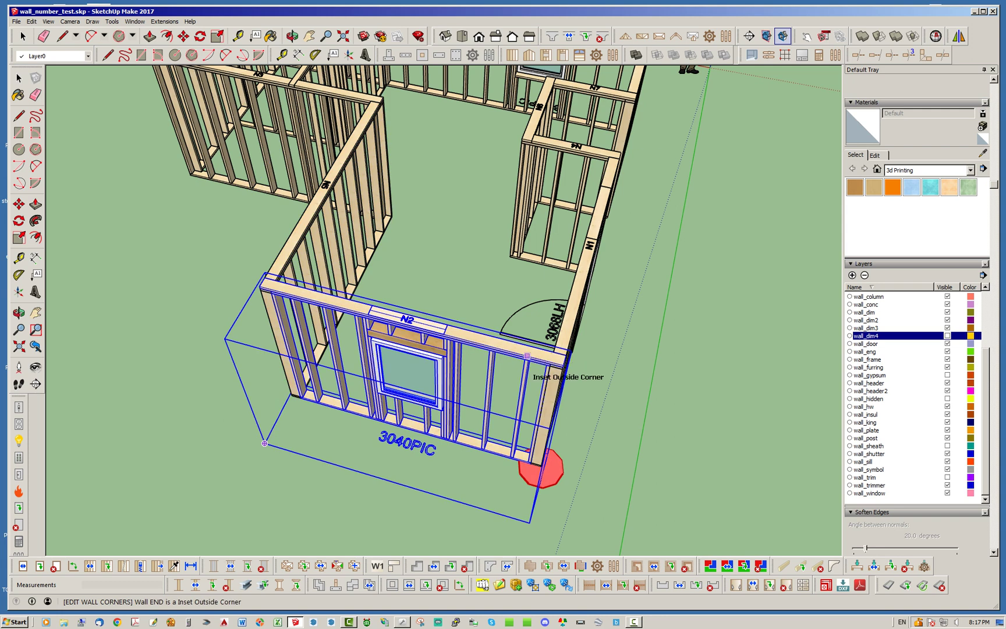
pyautogui.click(318, 310)
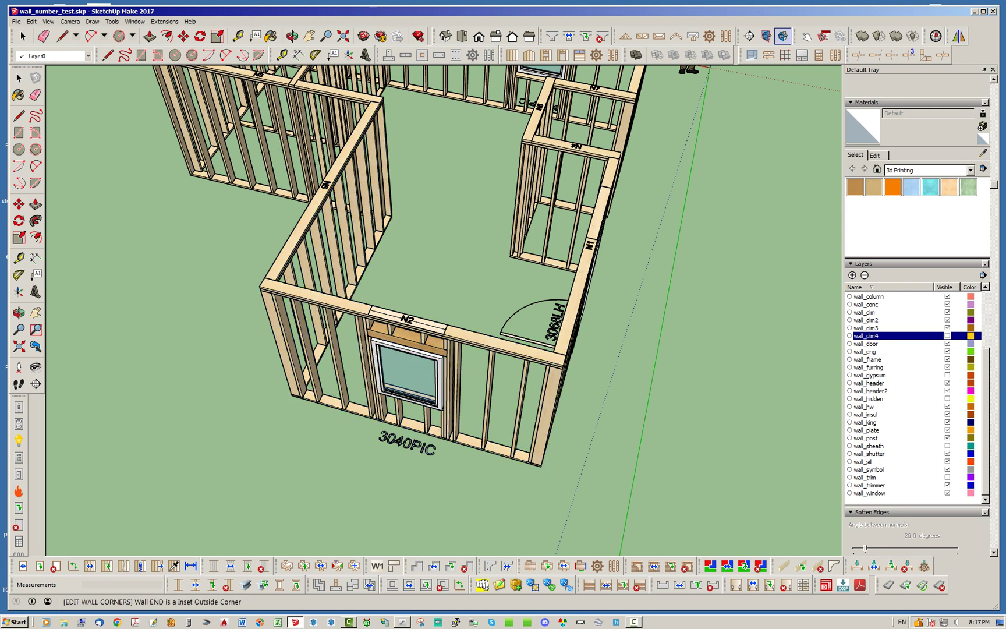
pyautogui.press('space')
# Examine the revised corner framing and top plate overlaps around the exterior walls and the interior partitions from several sides.
pyautogui.moveTo(430, 325); pyautogui.dragTo(169, 320, button='middle')
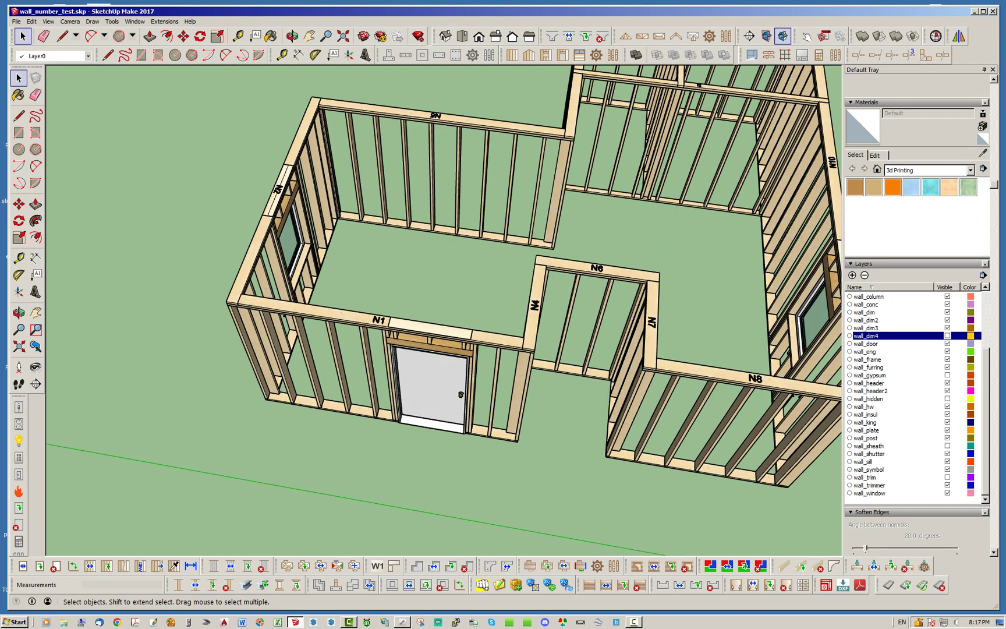
pyautogui.moveTo(349, 402); pyautogui.dragTo(310, 362, button='middle')
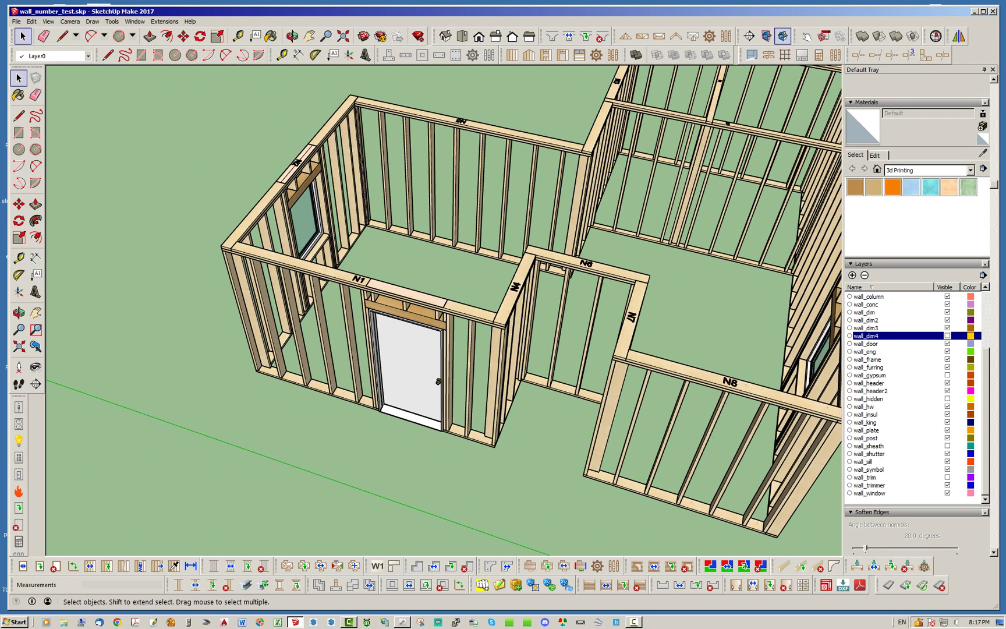
pyautogui.scroll(-2, 311, 362)
pyautogui.scroll(3, 400, 373)
pyautogui.scroll(-2, 105, 349)
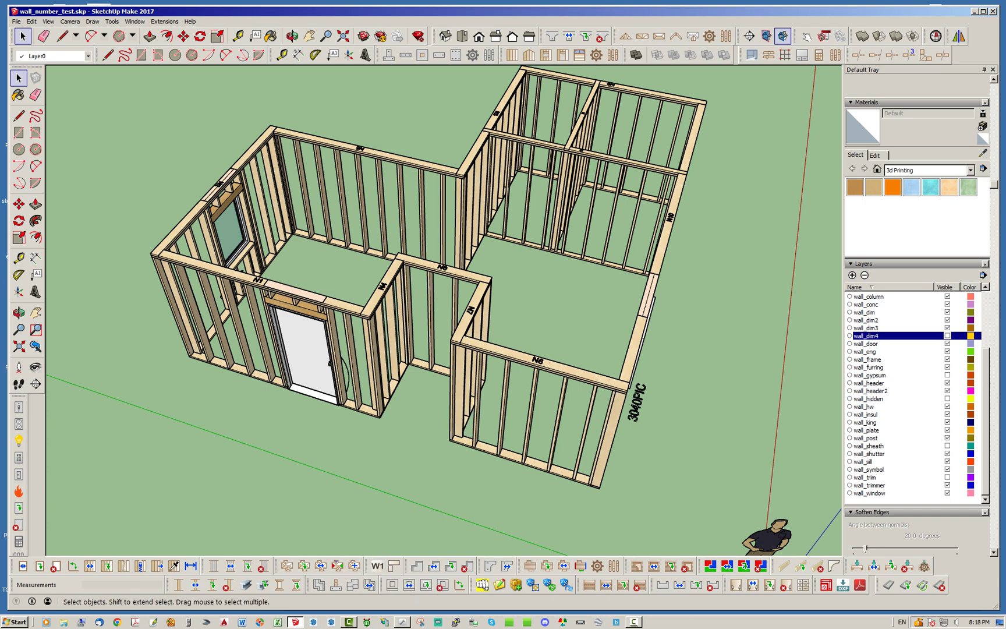
pyautogui.moveTo(524, 325); pyautogui.dragTo(407, 274, button='middle')
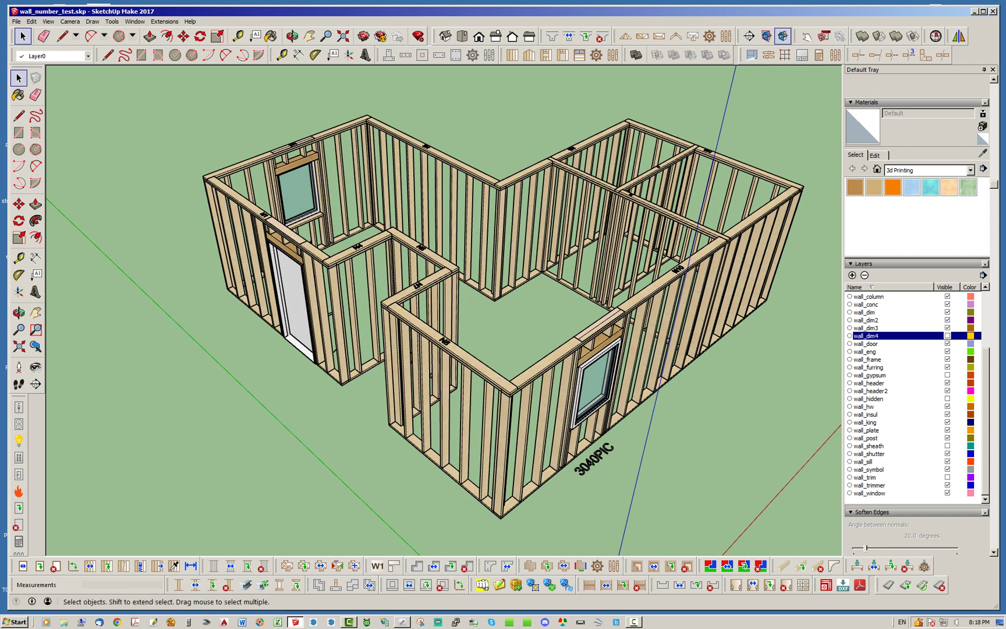
pyautogui.moveTo(582, 337); pyautogui.dragTo(419, 343, button='middle')
pyautogui.moveTo(523, 349); pyautogui.dragTo(425, 364, button='middle')
pyautogui.scroll(-2, 436, 337)
pyautogui.scroll(3, 504, 384)
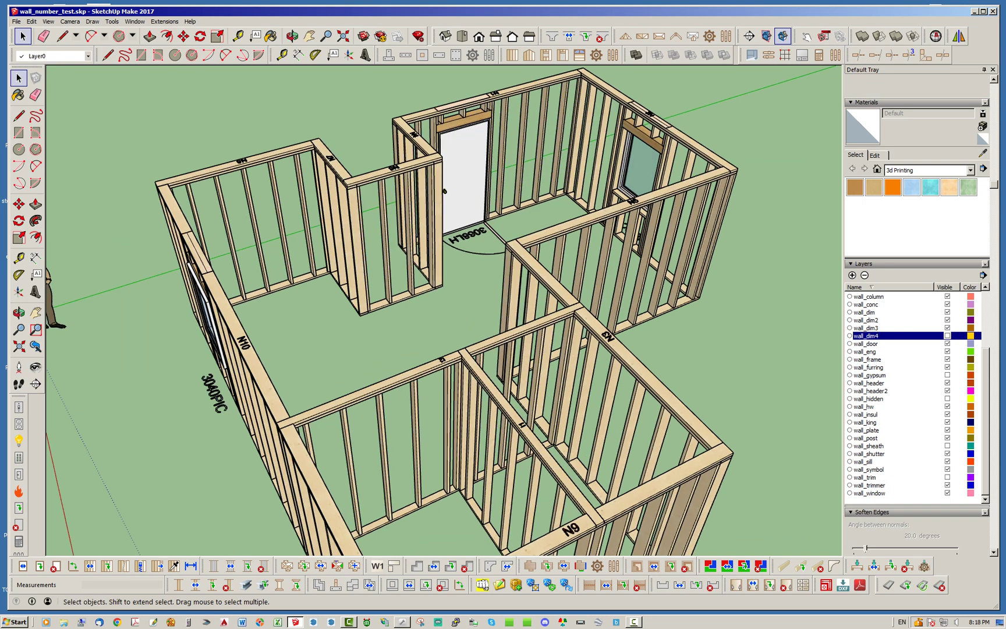
pyautogui.scroll(2, 454, 349)
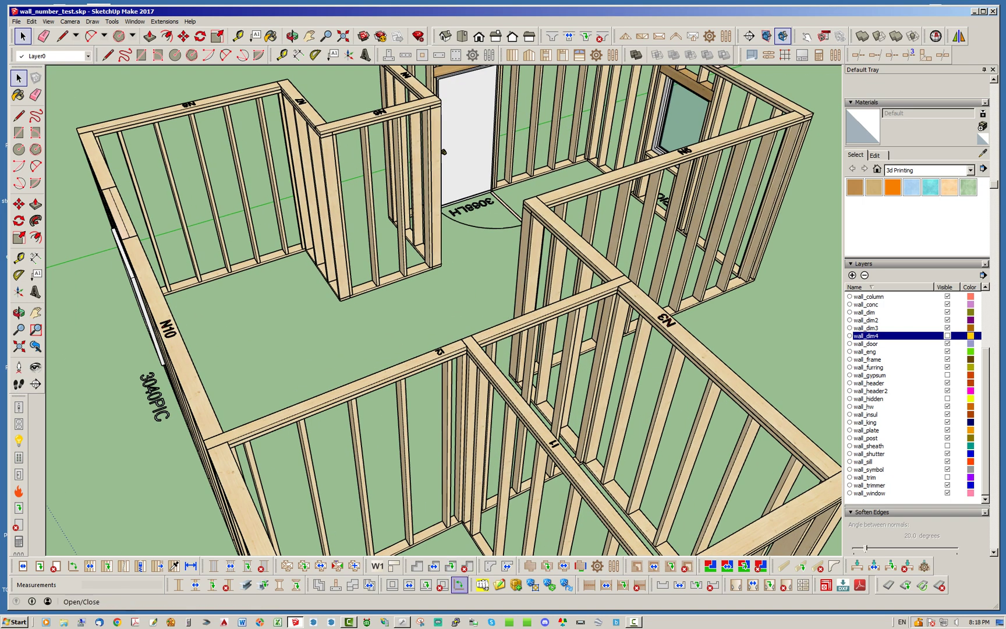
# Use the Edit Corners tool to check the corner types of interior walls I1 and I2 and of exterior wall N10.
pyautogui.click(393, 565)
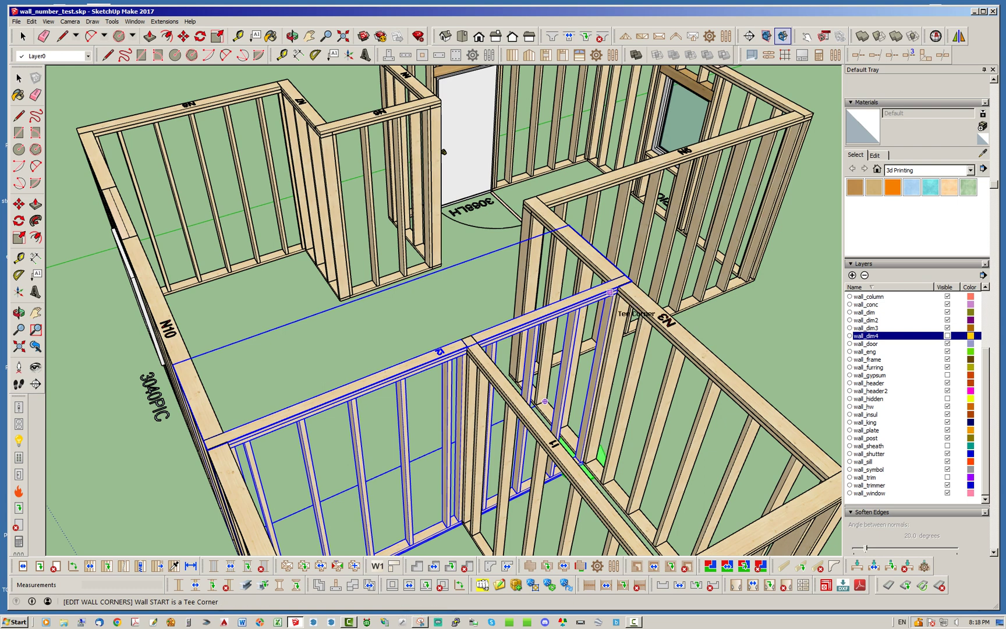
pyautogui.click(610, 292)
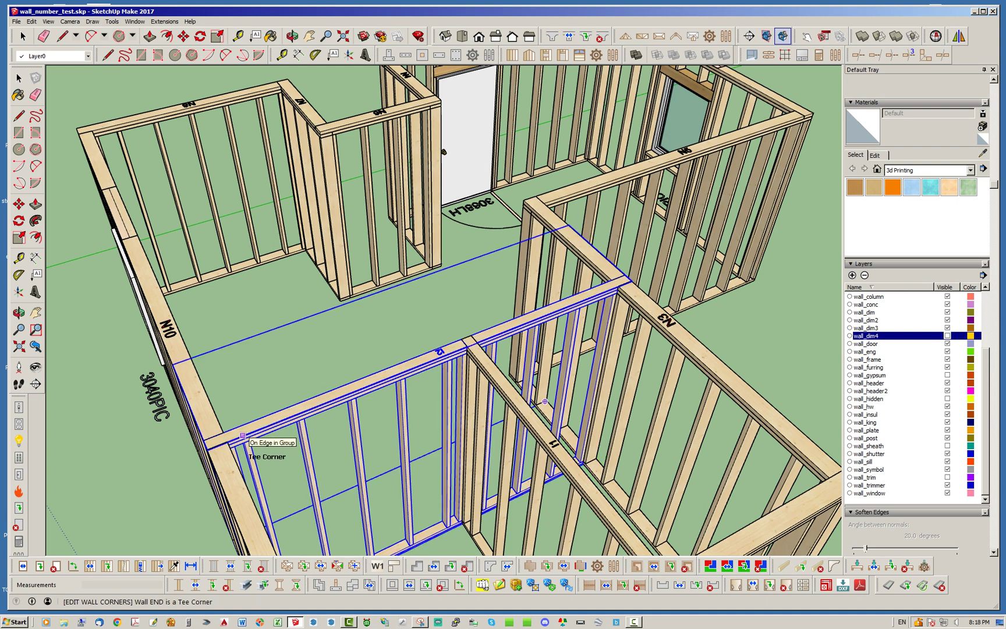
pyautogui.click(242, 435)
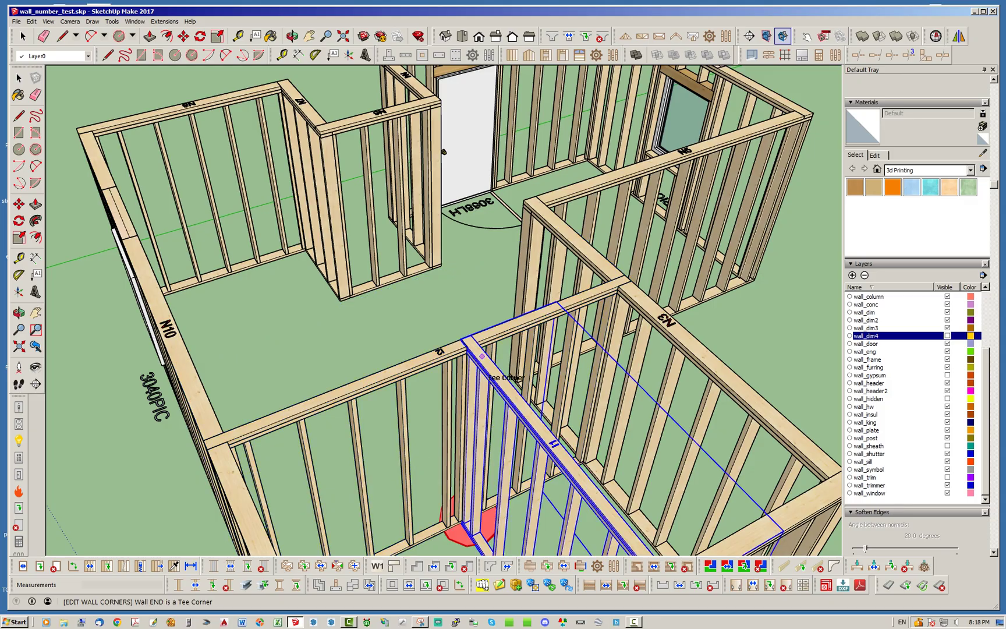
pyautogui.moveTo(412, 223); pyautogui.dragTo(664, 233, button='middle')
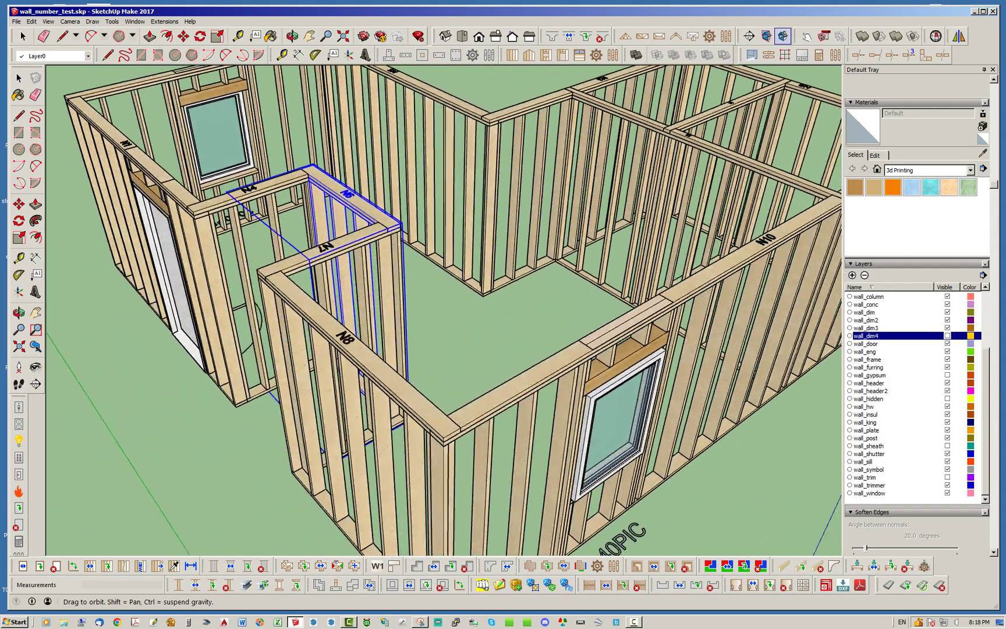
pyautogui.moveTo(582, 355); pyautogui.dragTo(629, 352, button='middle')
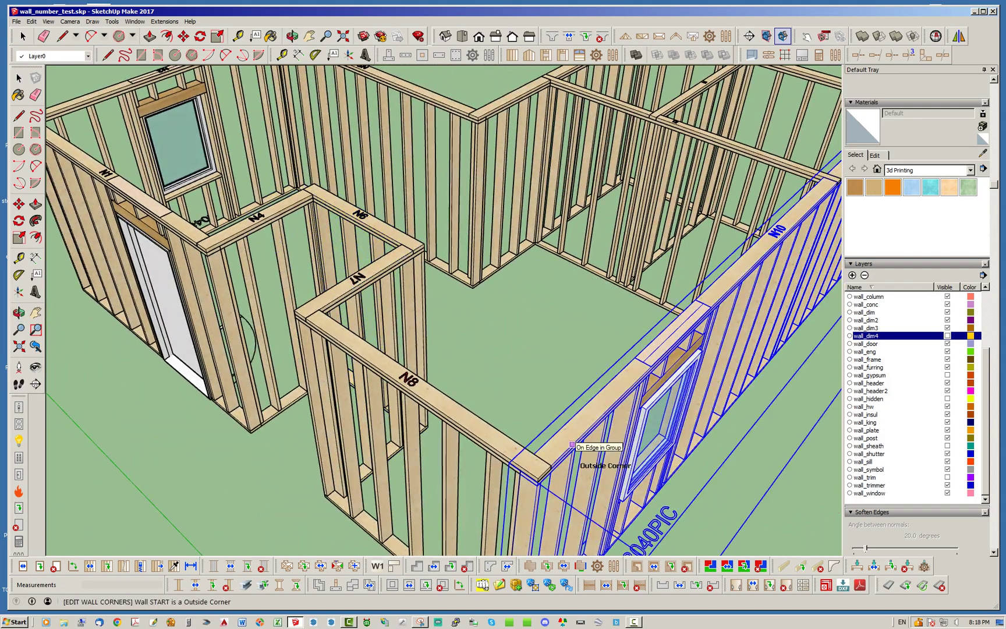
pyautogui.scroll(-3, 565, 446)
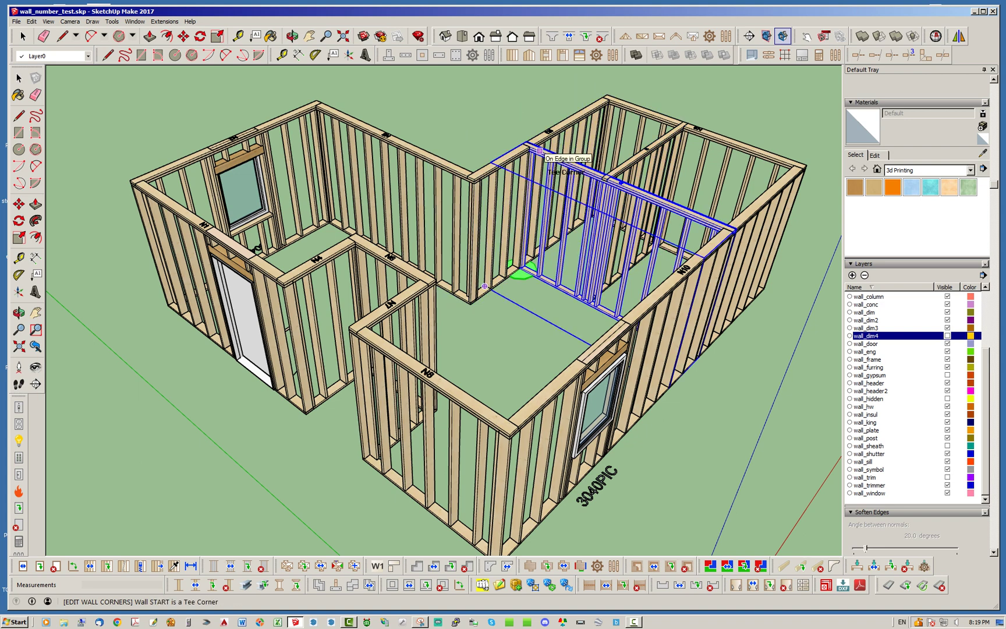
pyautogui.press('Escape')
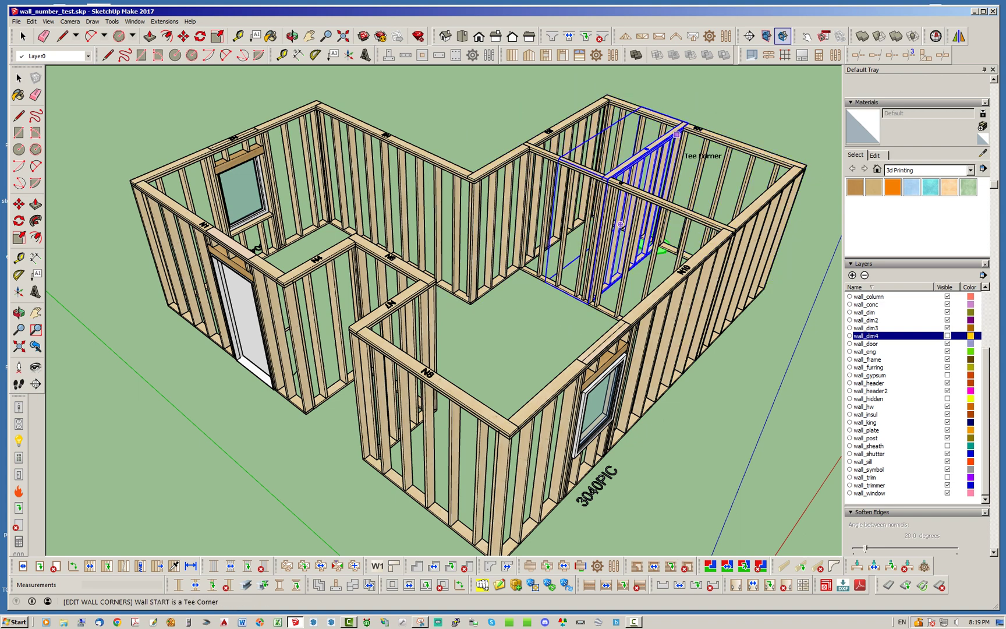
# Leave corner editing and inspect the complete wall framing from the outside on several sides of the building.
pyautogui.moveTo(715, 303); pyautogui.dragTo(445, 305, button='middle')
pyautogui.scroll(-5, 445, 305)
pyautogui.moveTo(508, 399); pyautogui.dragTo(458, 359, button='middle')
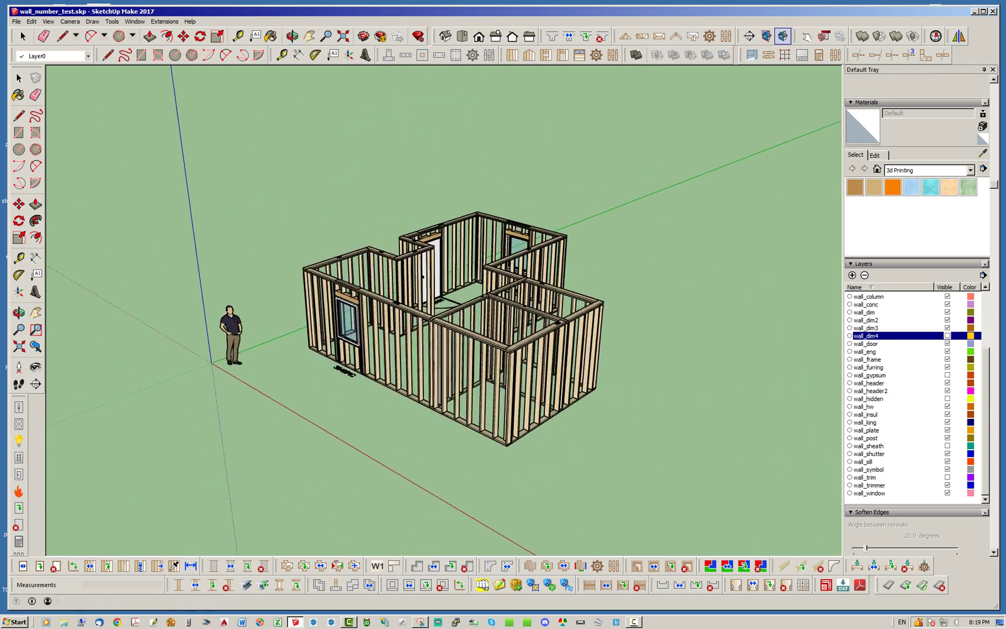
pyautogui.scroll(3, 458, 359)
pyautogui.press('space')
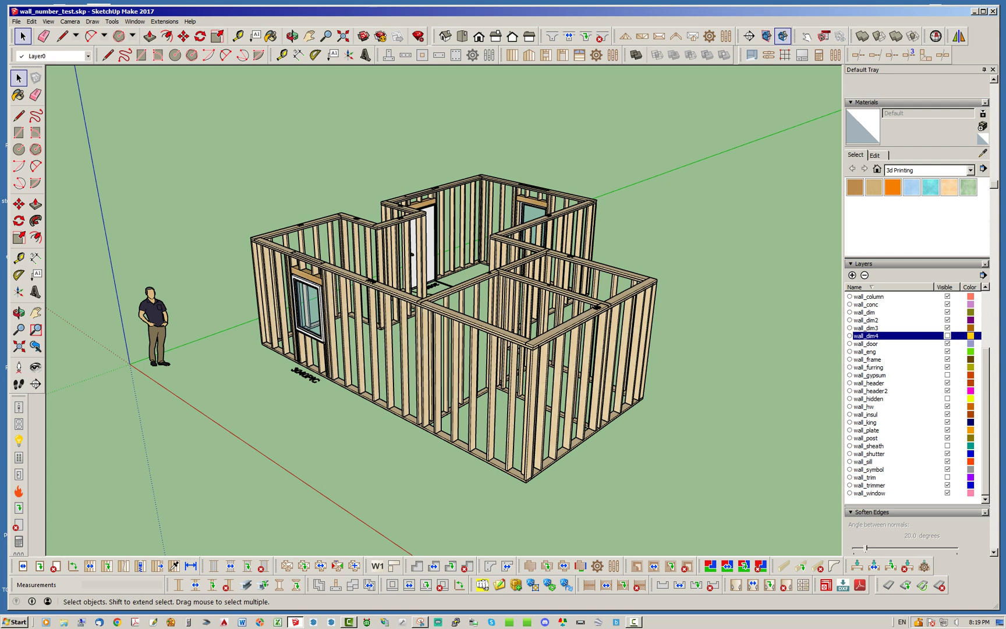
pyautogui.moveTo(495, 315); pyautogui.dragTo(280, 314, button='middle')
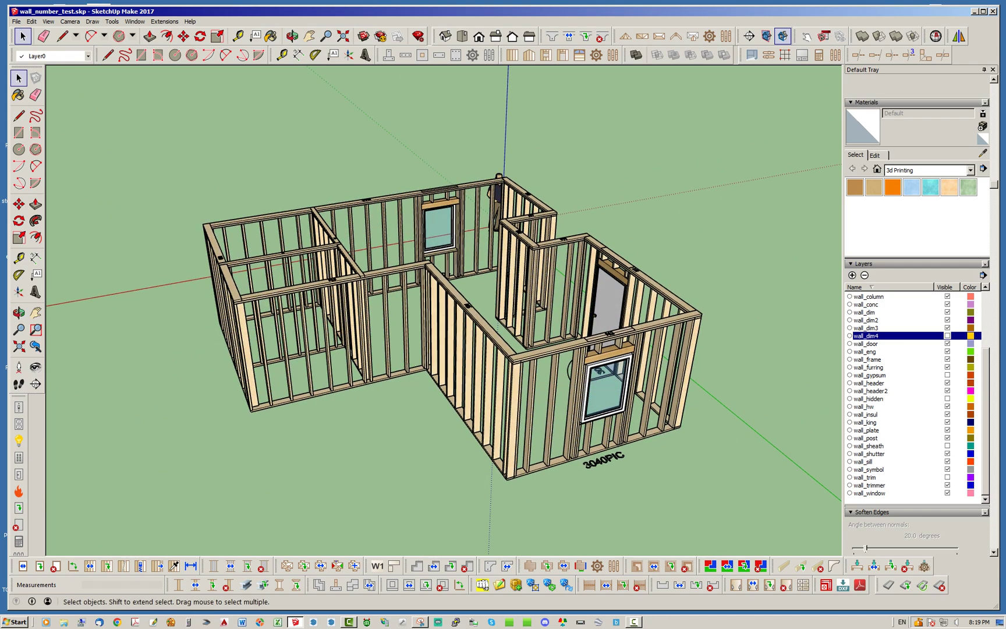
pyautogui.moveTo(349, 314); pyautogui.dragTo(445, 317, button='middle')
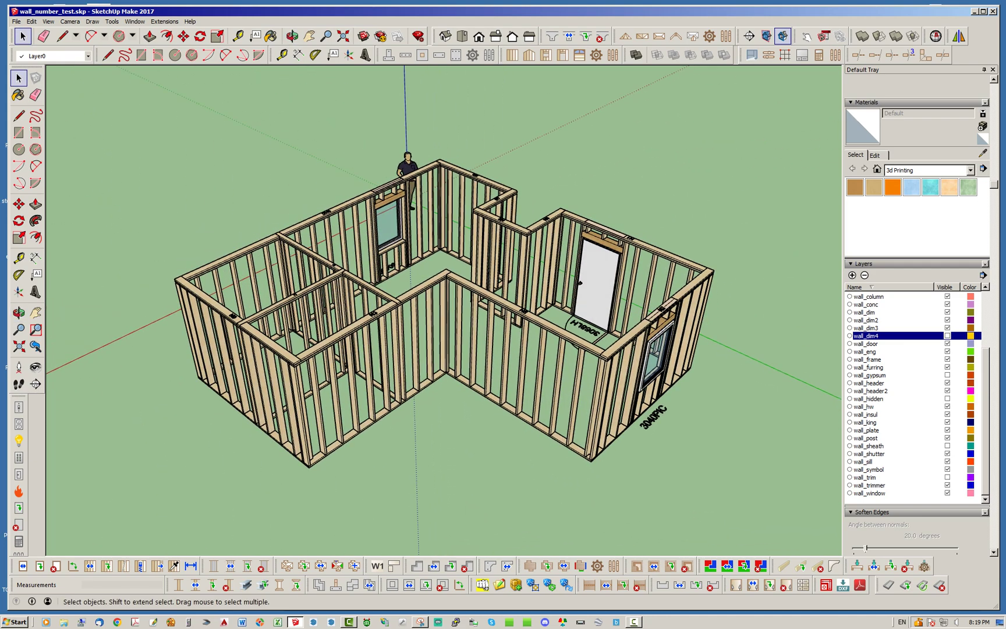